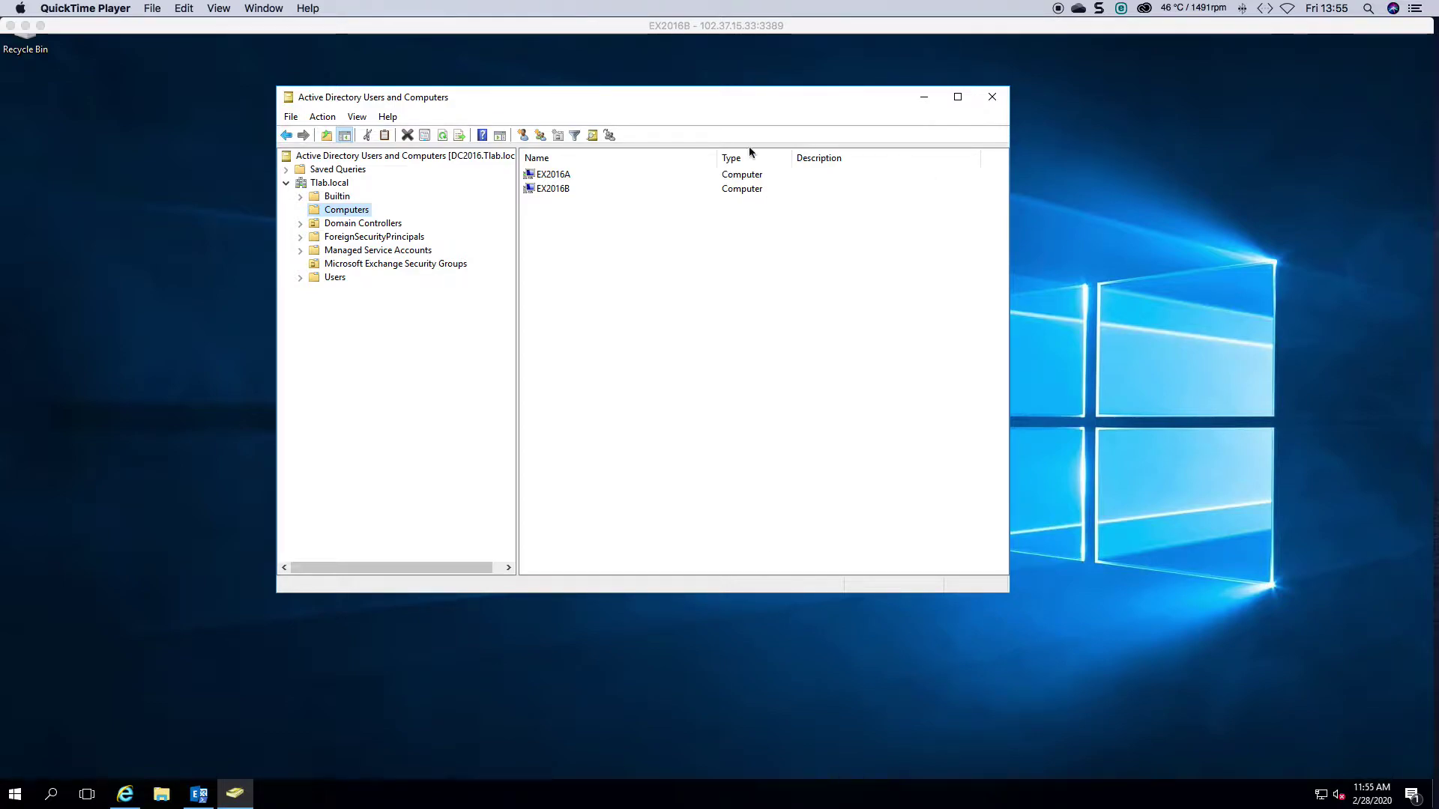
# Drag the Active Directory Users and Computers window, showing EX2016A and EX2016B, further left.
pyautogui.click(668, 100)
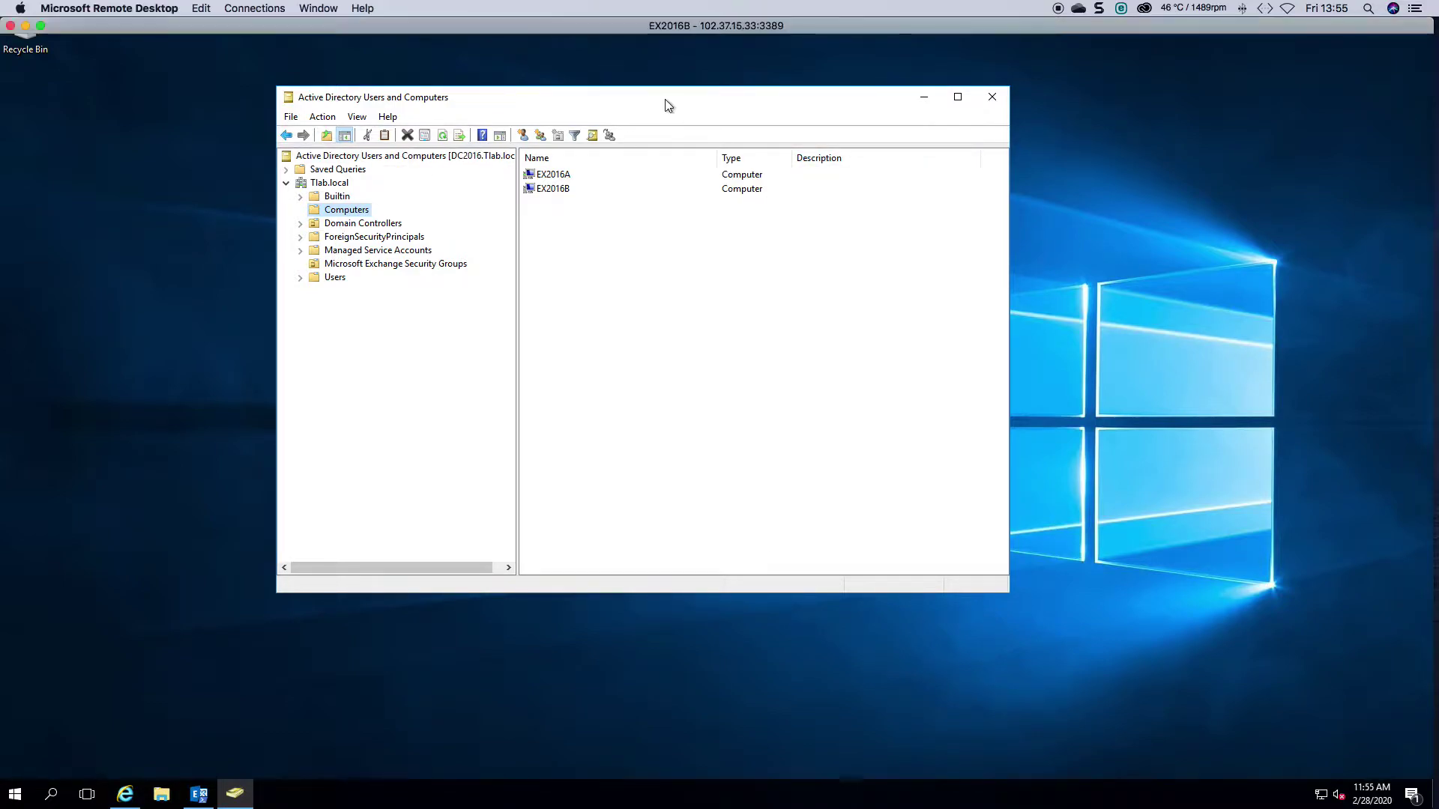
pyautogui.moveTo(667, 99); pyautogui.dragTo(487, 97)
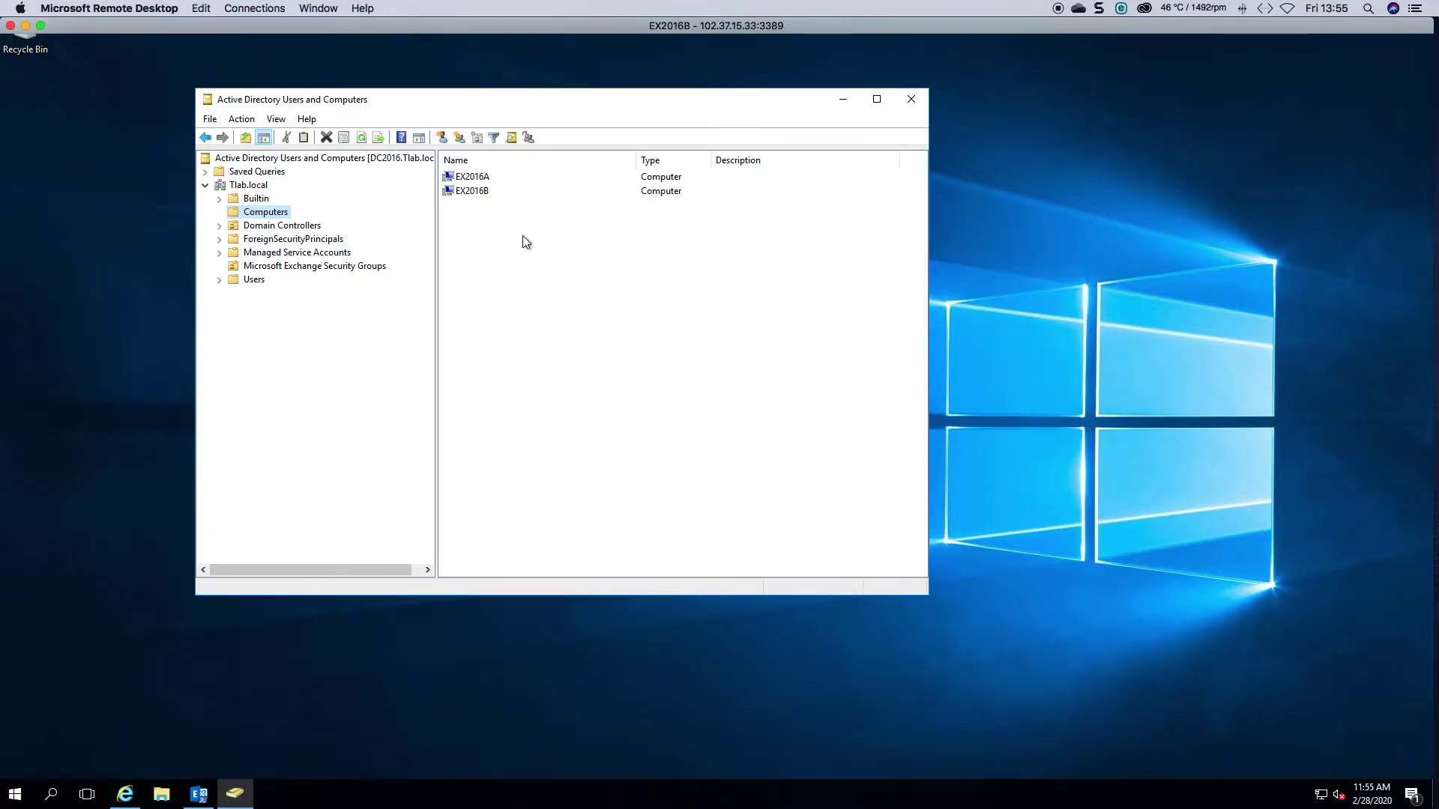
# Create a new computer account named DAG01 in the Computers container.
pyautogui.rightClick(570, 235)
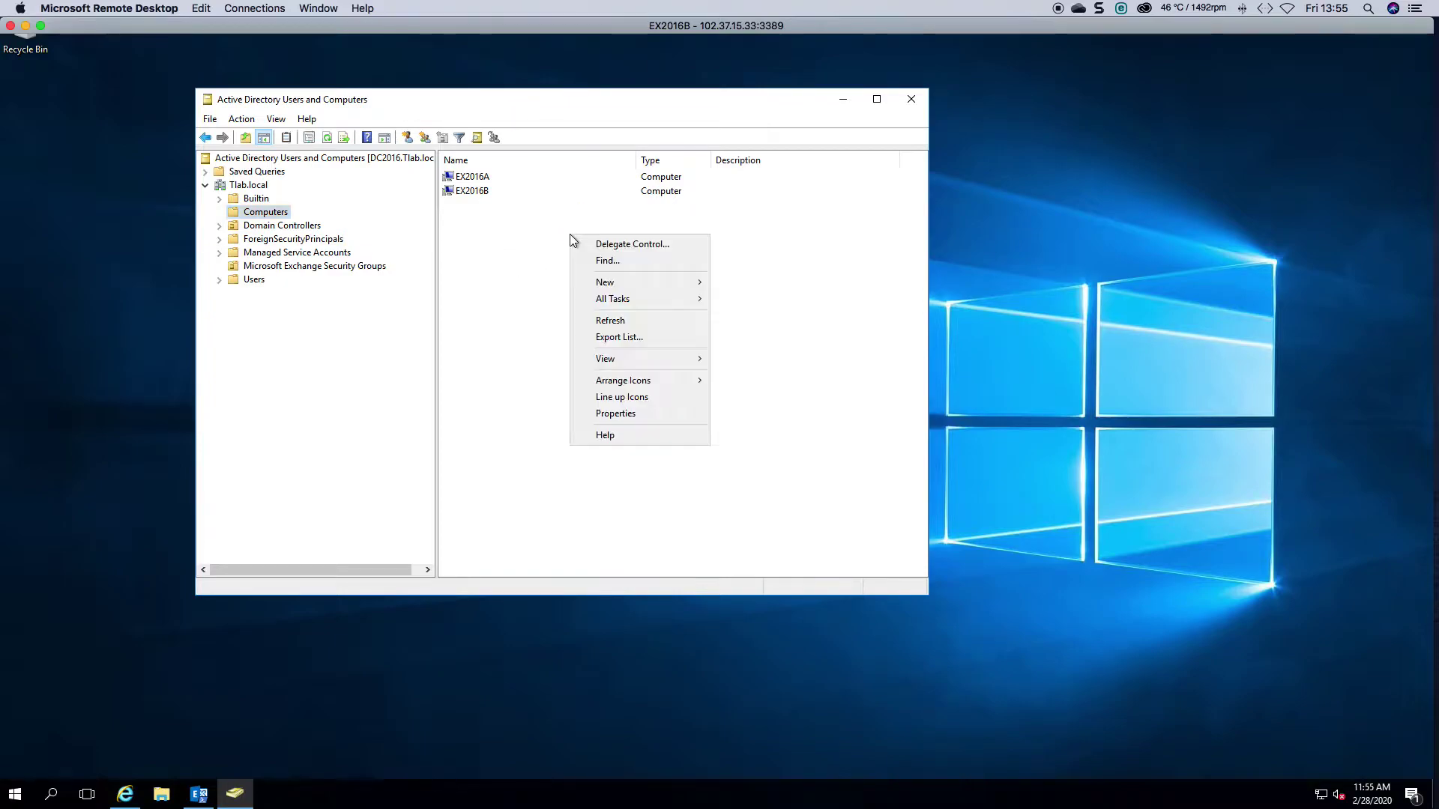
pyautogui.moveTo(635, 281)
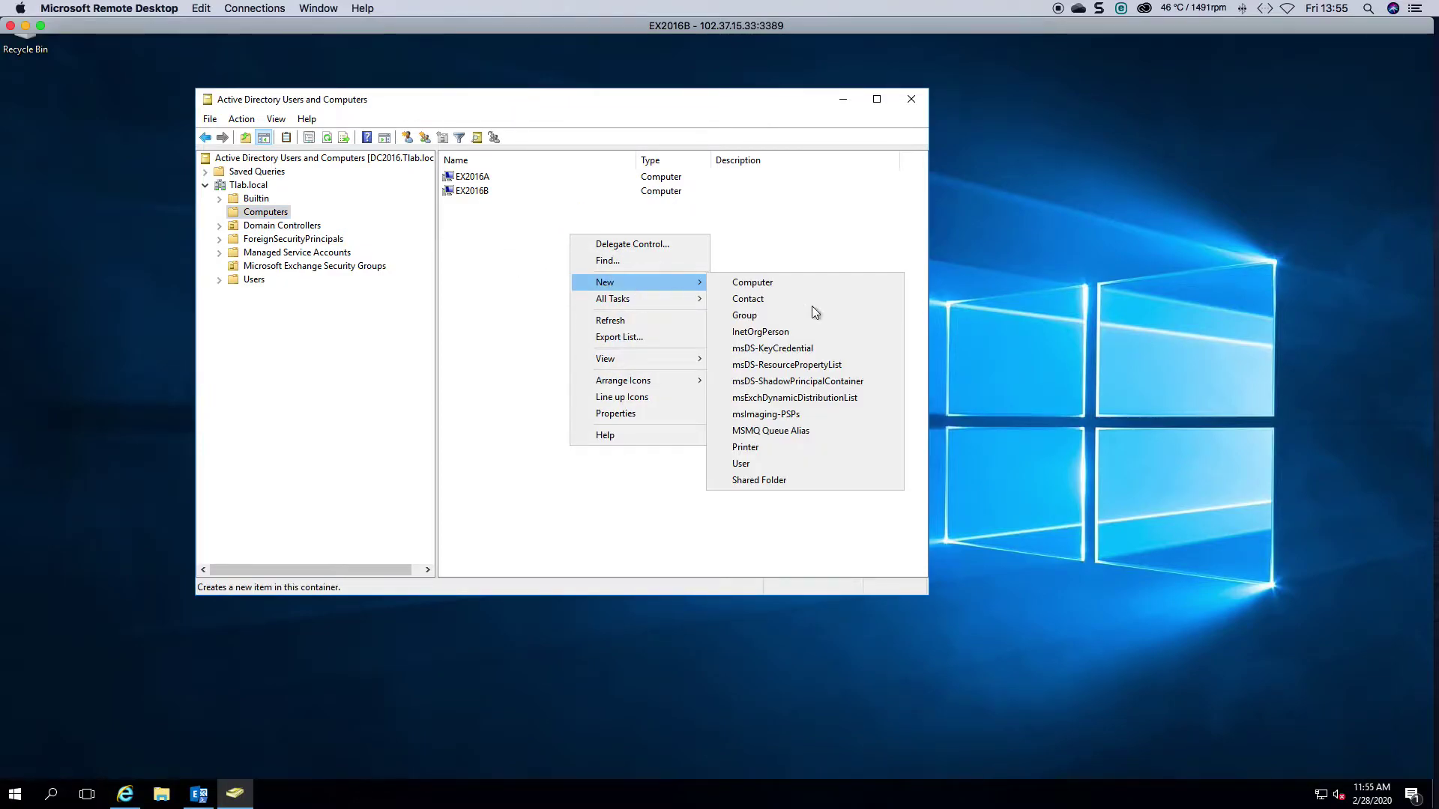
pyautogui.click(766, 281)
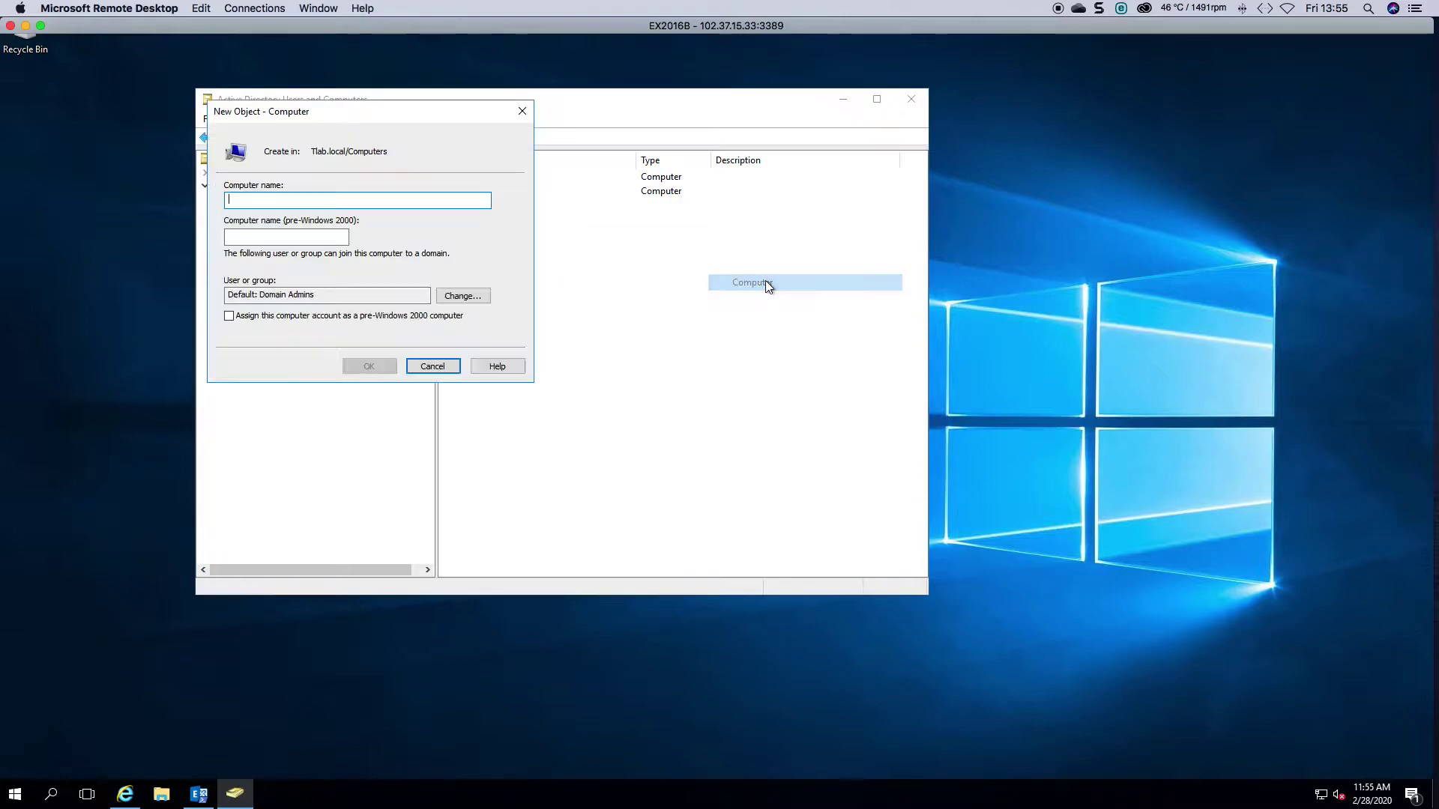
pyautogui.write('DAG01')
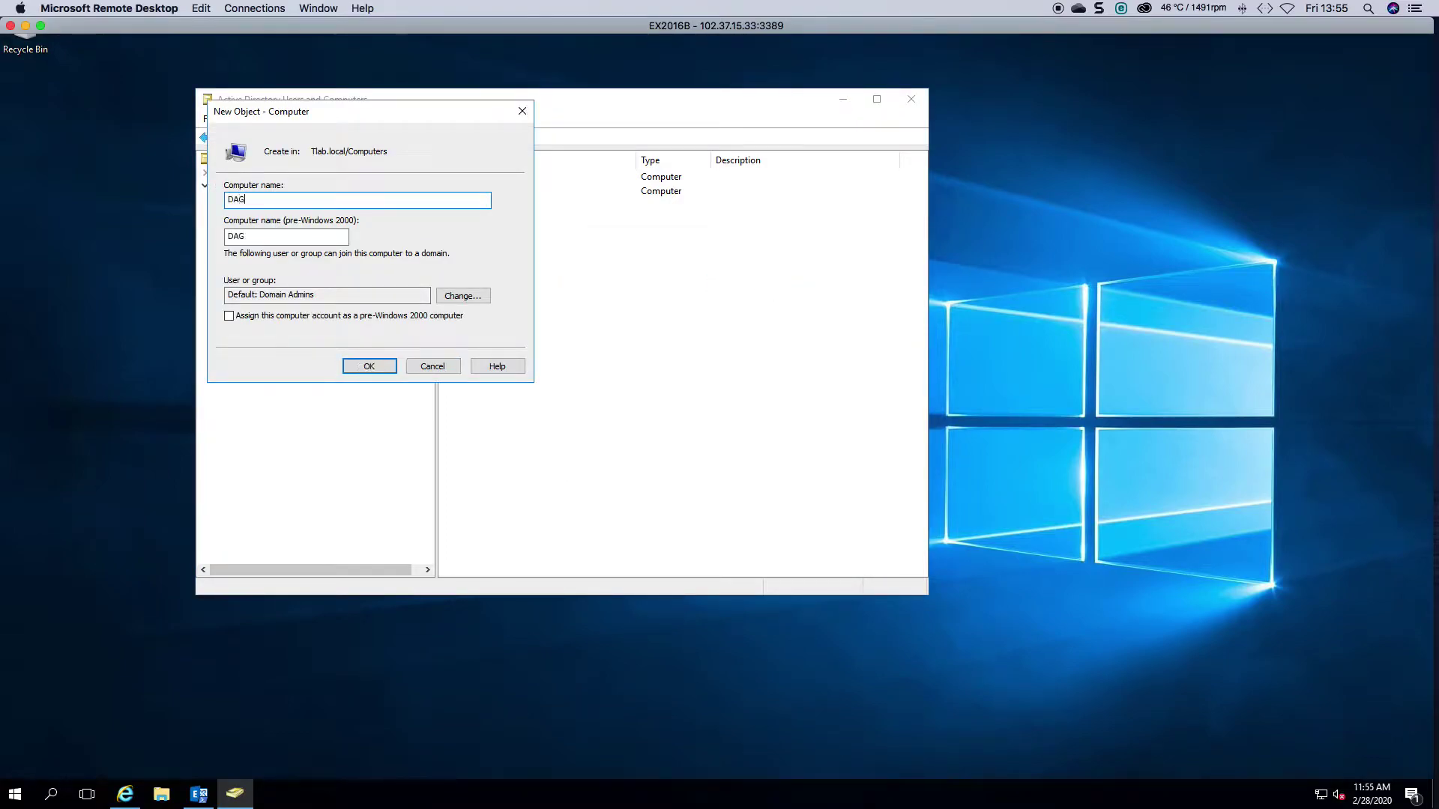
pyautogui.click(370, 366)
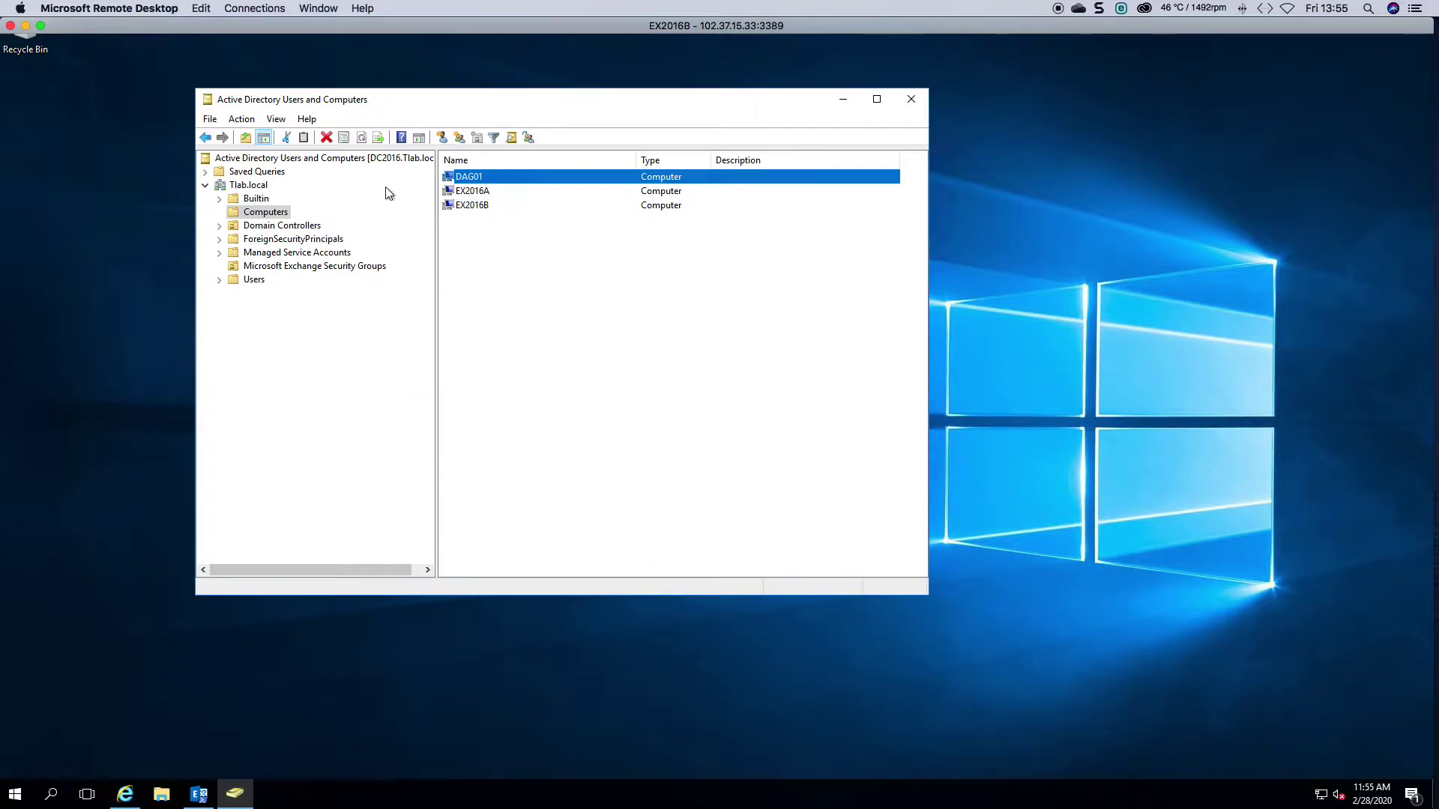
# Disable the DAG01 computer account and acknowledge the confirmation.
pyautogui.rightClick(473, 176)
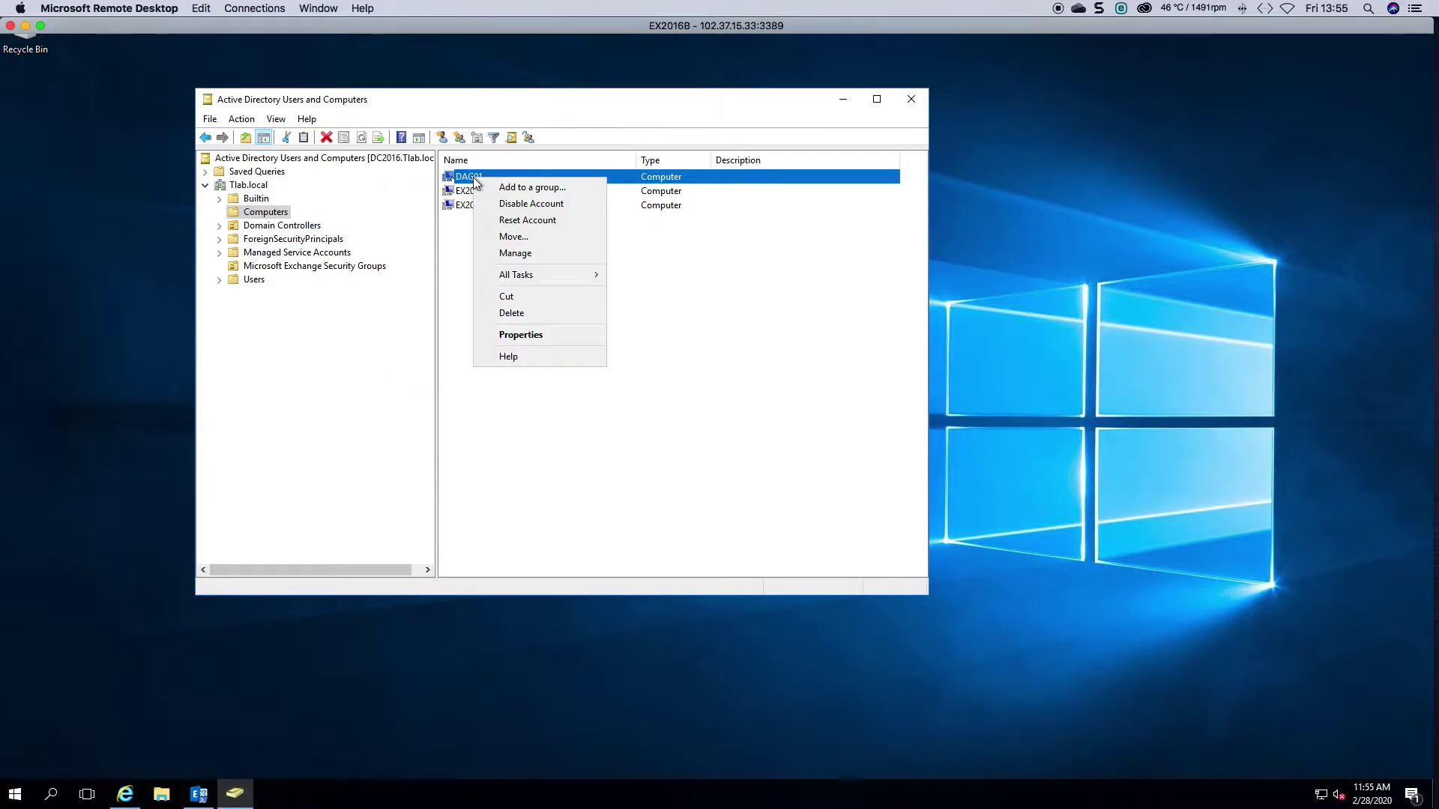
pyautogui.click(528, 203)
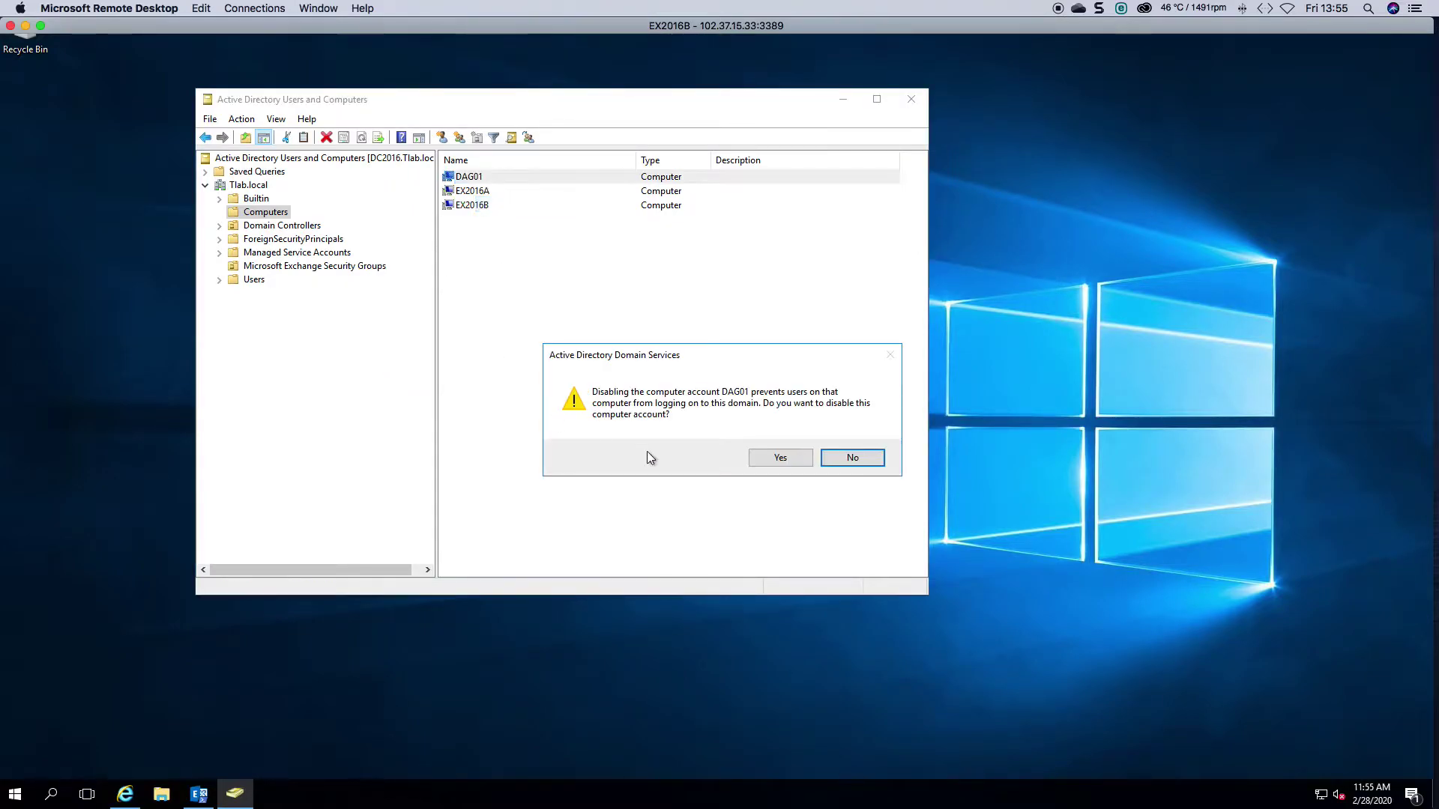
pyautogui.click(784, 458)
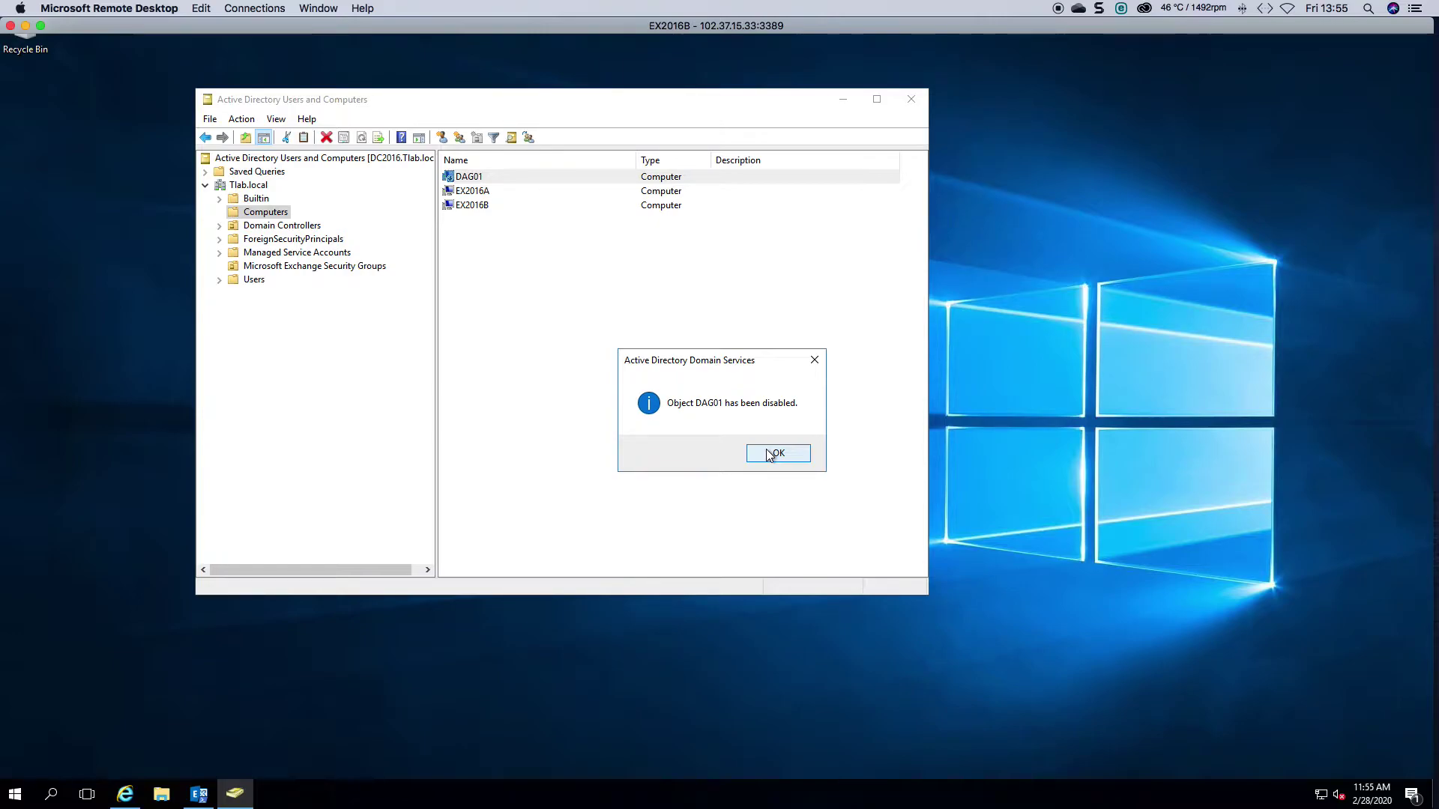
pyautogui.click(768, 453)
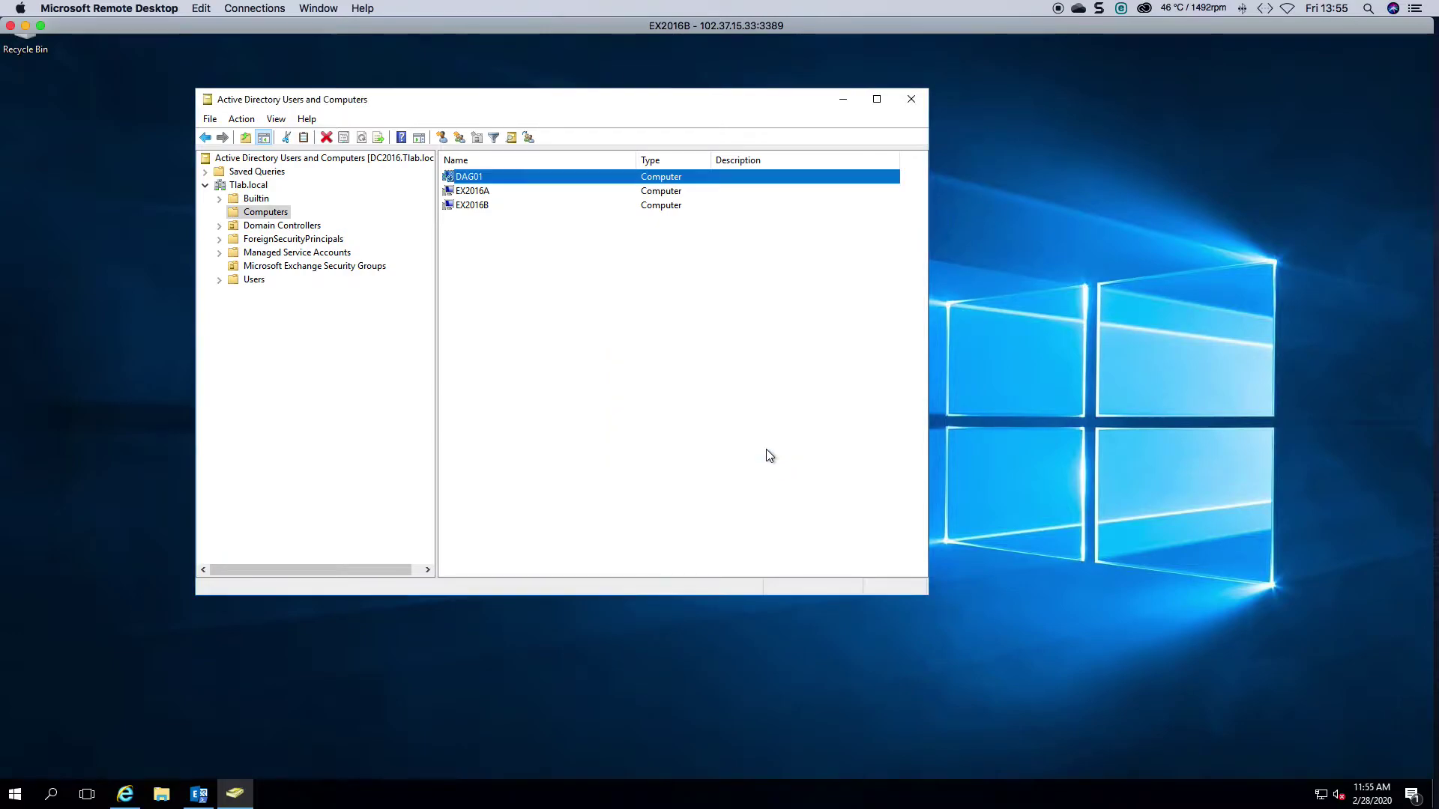
# Turn on Advanced Features in the View menu of Active Directory Users and Computers.
pyautogui.rightClick(464, 177)
pyautogui.click(533, 335)
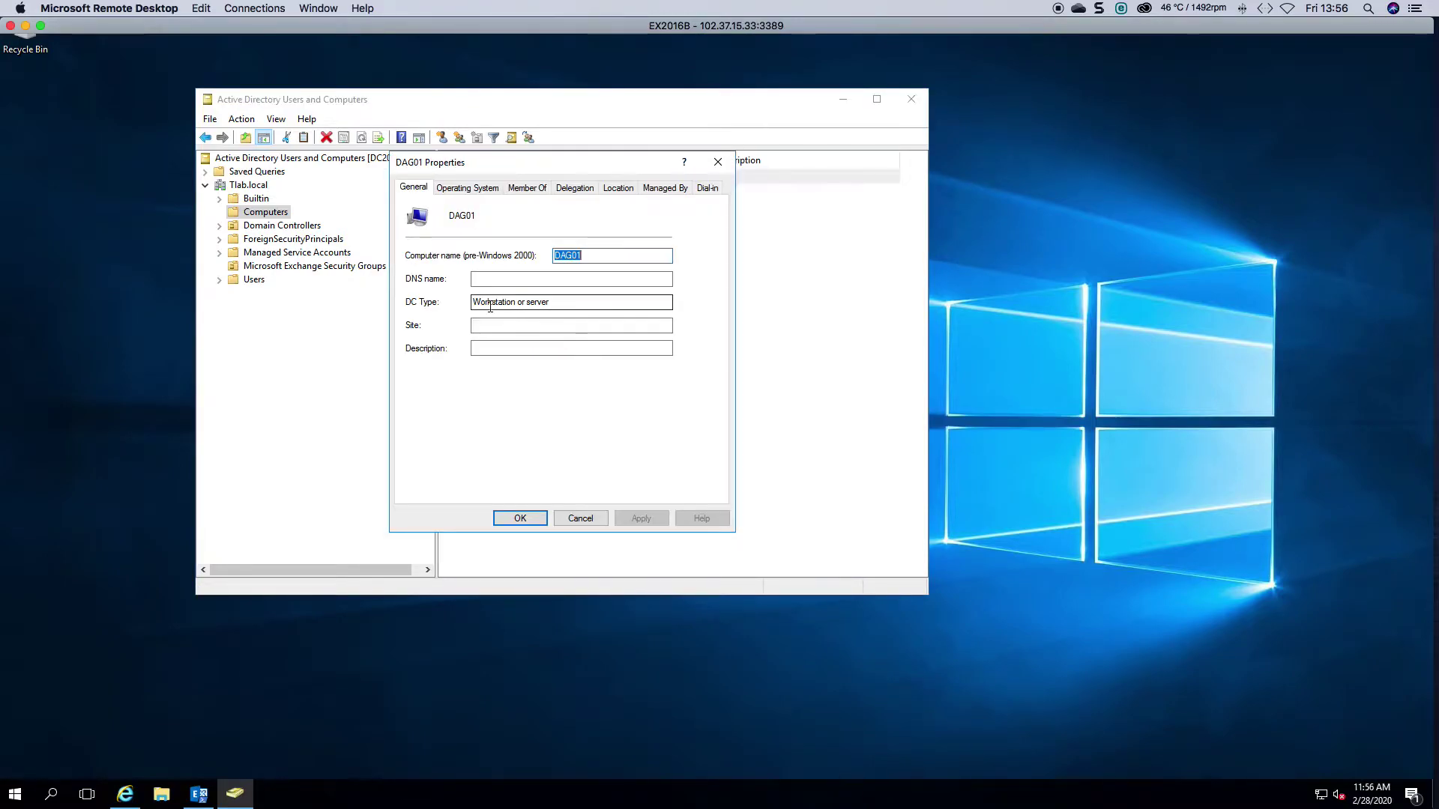
pyautogui.click(581, 518)
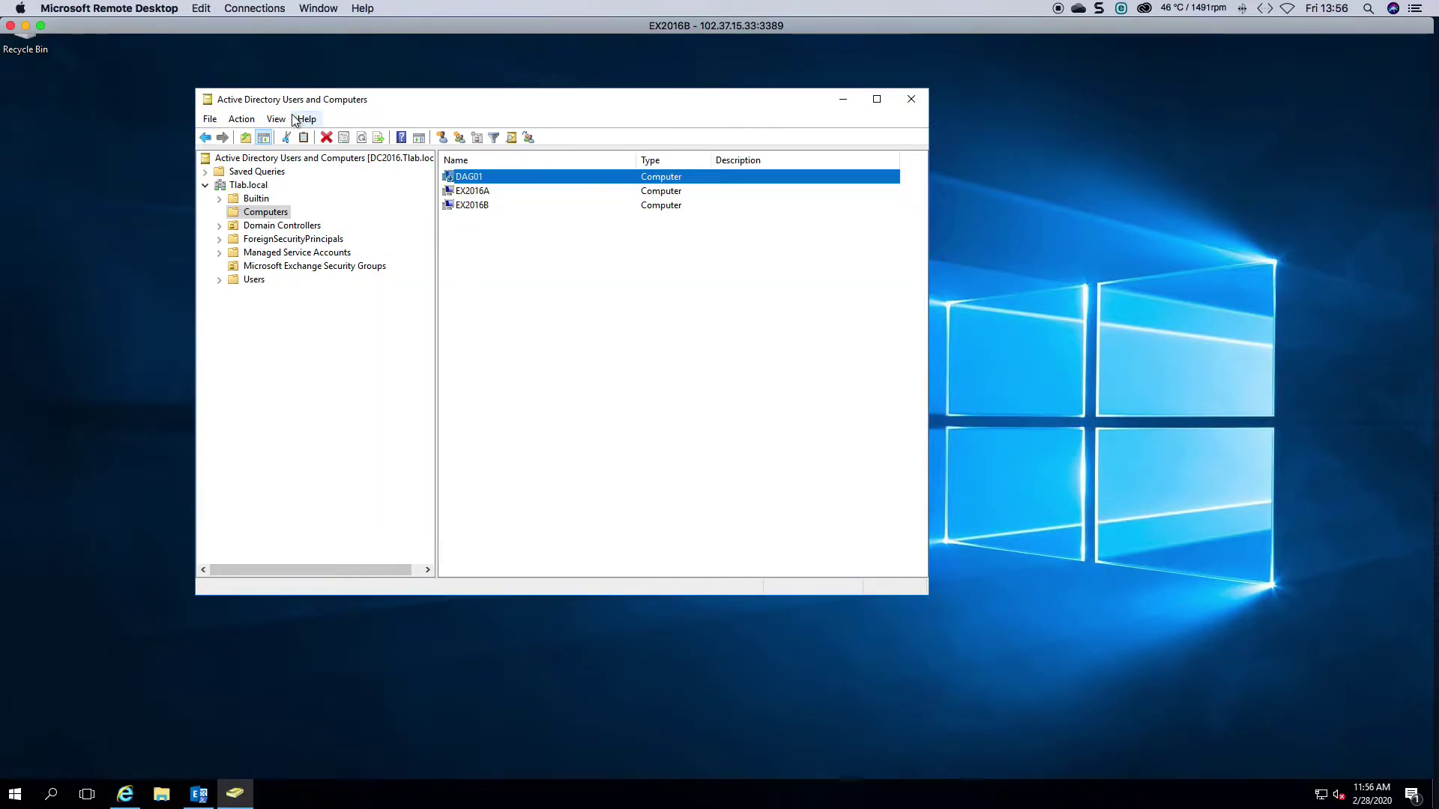
pyautogui.click(241, 119)
pyautogui.click(276, 119)
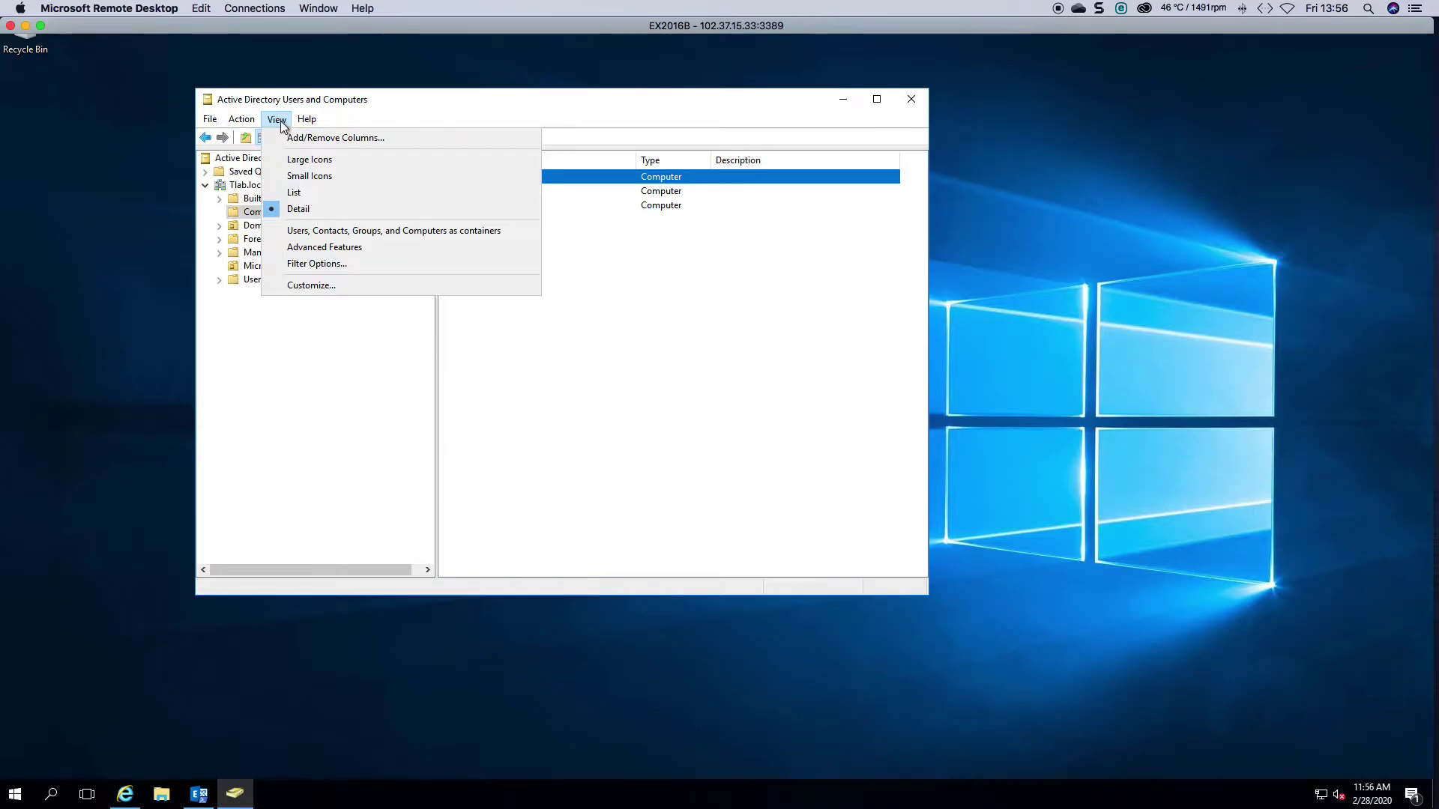
pyautogui.click(310, 247)
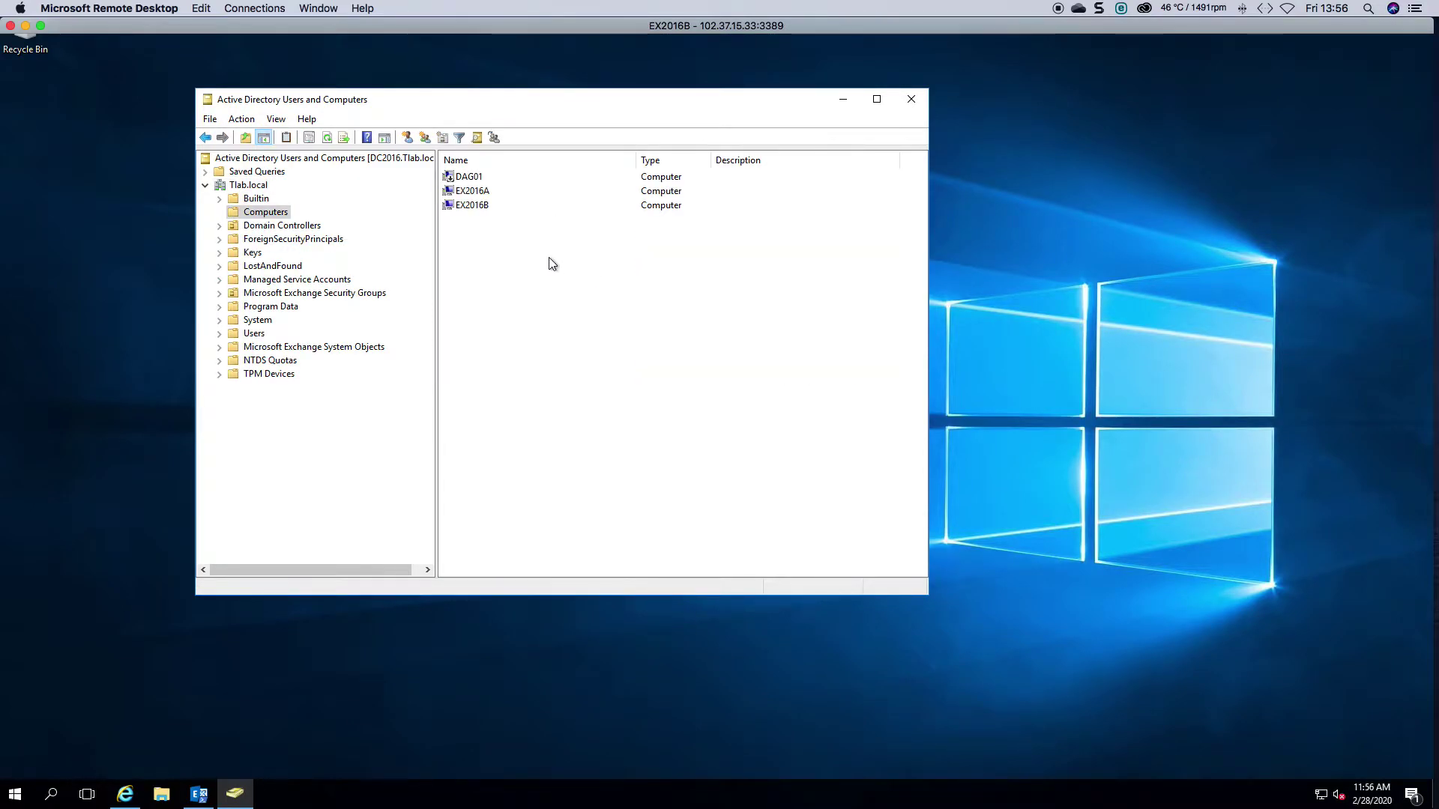
# In DAG01's Security properties, allow Full control for Exchange Trusted Subsystem and apply.
pyautogui.rightClick(474, 177)
pyautogui.click(520, 353)
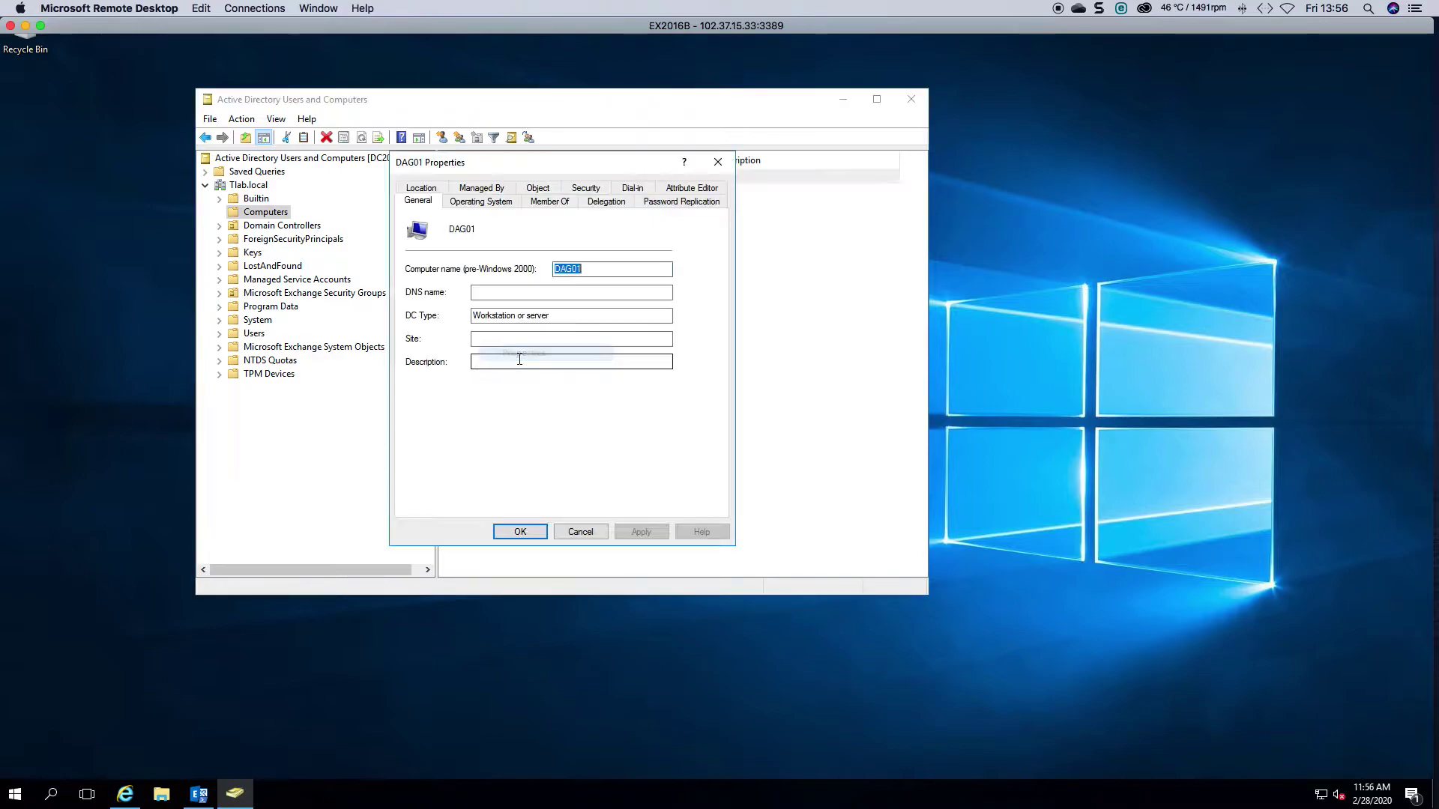
pyautogui.click(586, 189)
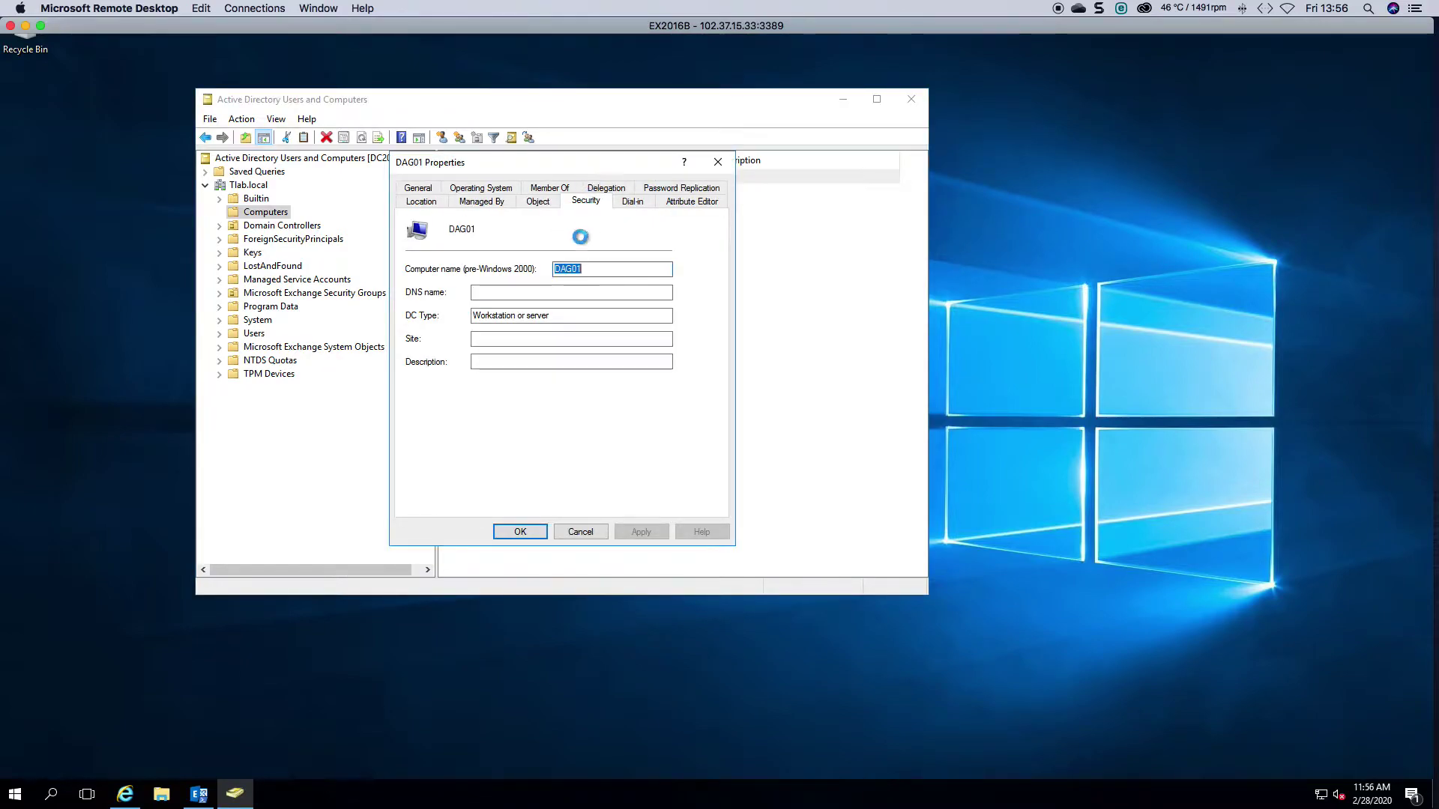
pyautogui.moveTo(714, 254); pyautogui.dragTo(713, 265)
pyautogui.click(508, 299)
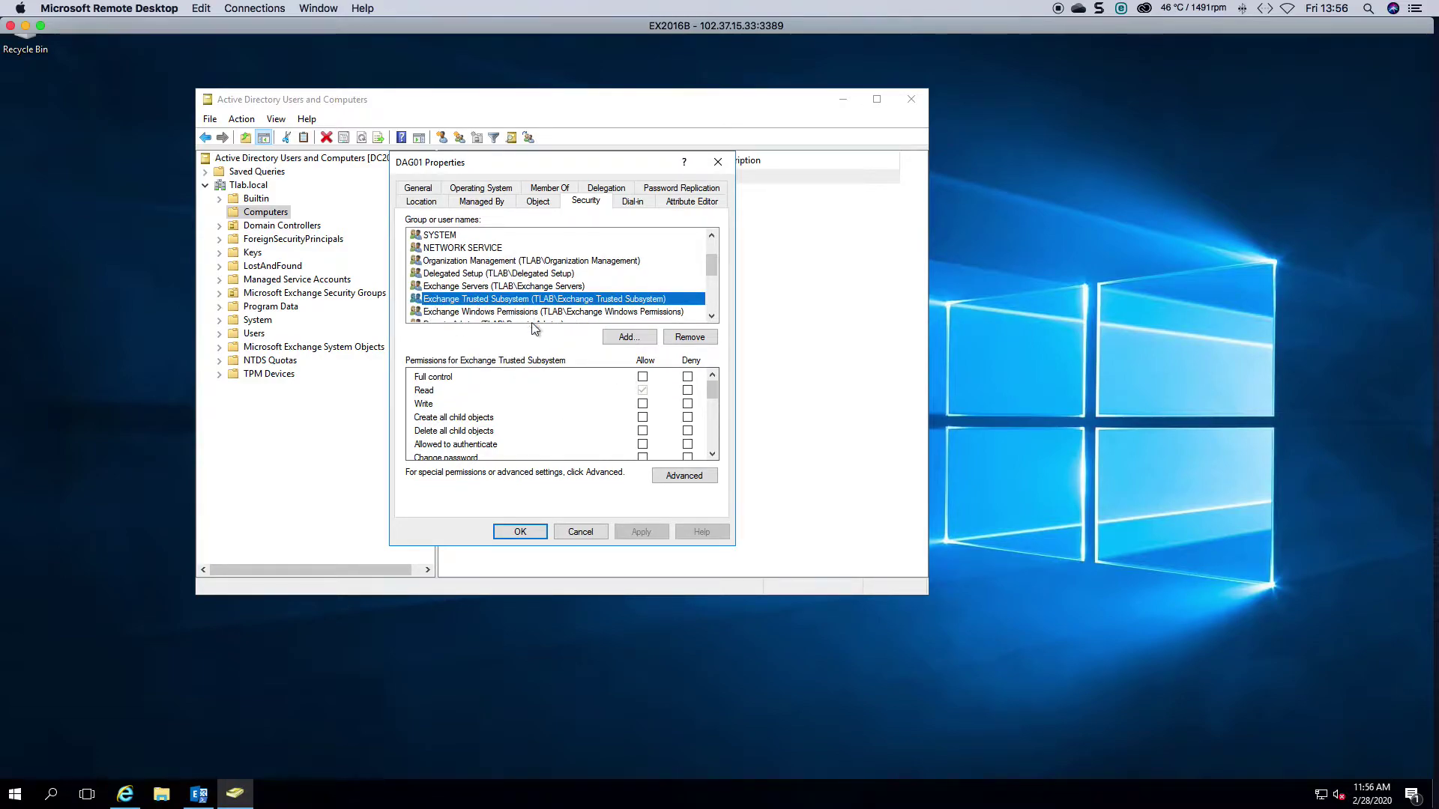
pyautogui.click(643, 376)
pyautogui.click(641, 531)
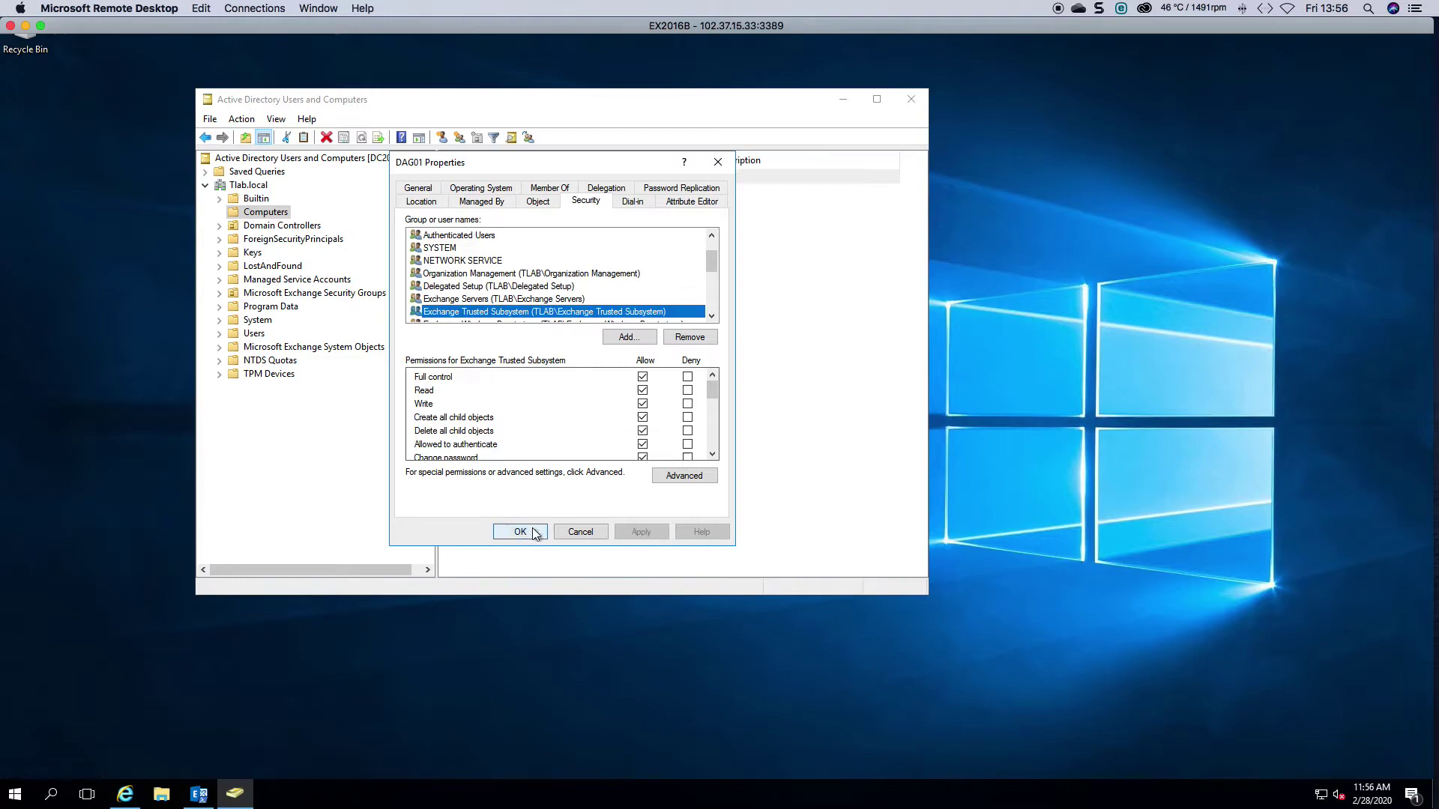
# Add computers EX2016A and EX2016B to DAG01's security permissions, with Computers as object type.
pyautogui.click(633, 336)
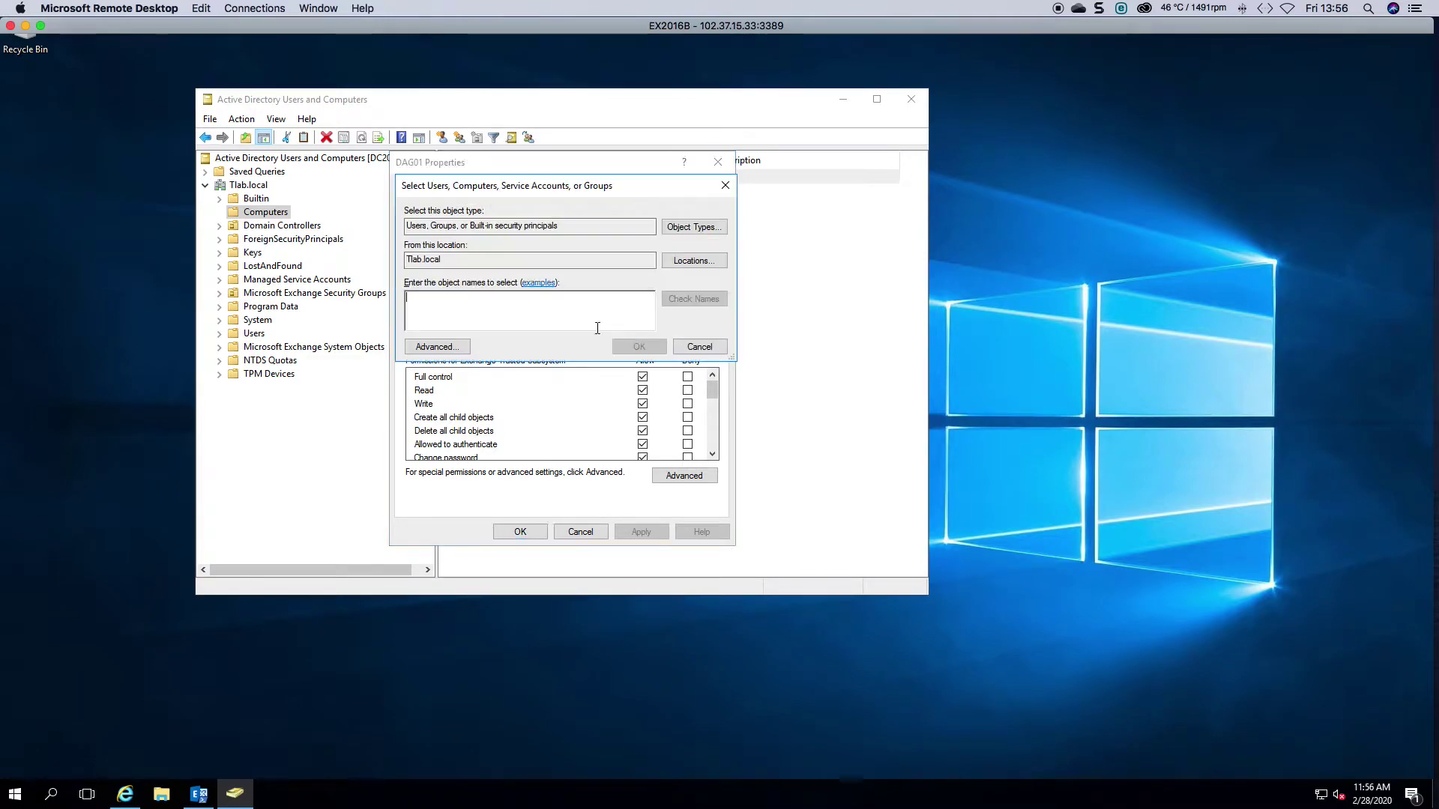
pyautogui.click(694, 226)
pyautogui.click(419, 298)
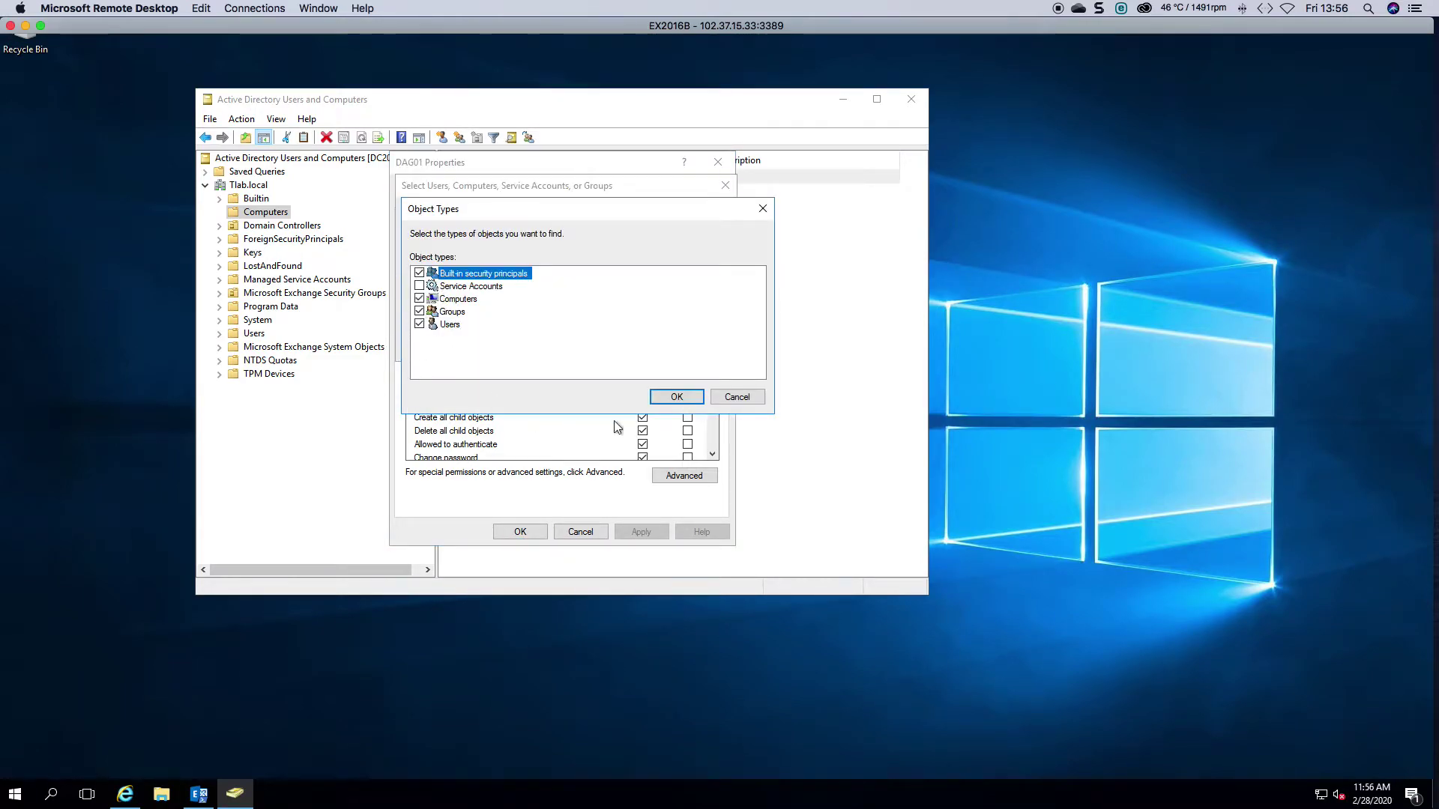
pyautogui.click(676, 396)
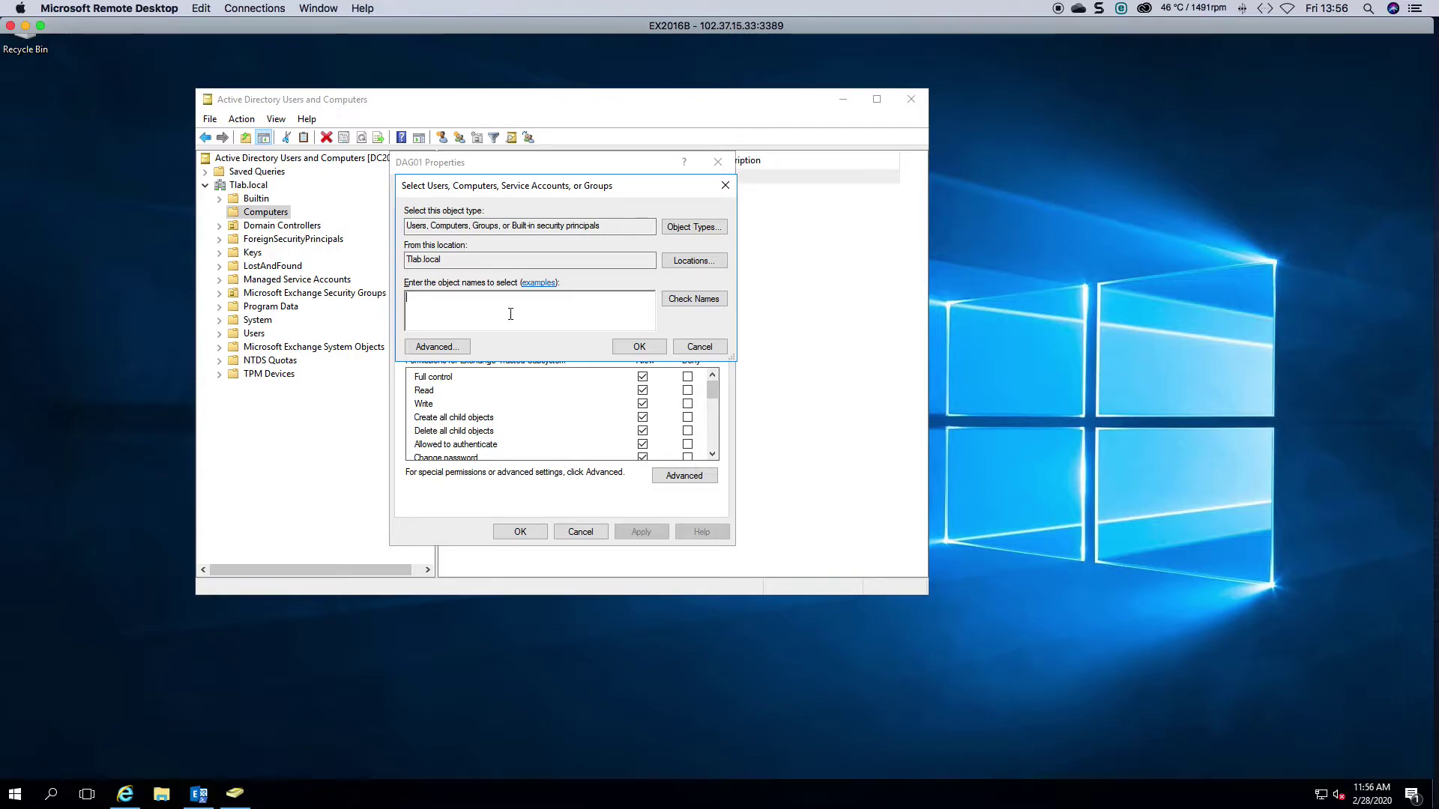
pyautogui.write('ex2016a; ex2016b')
pyautogui.click(694, 299)
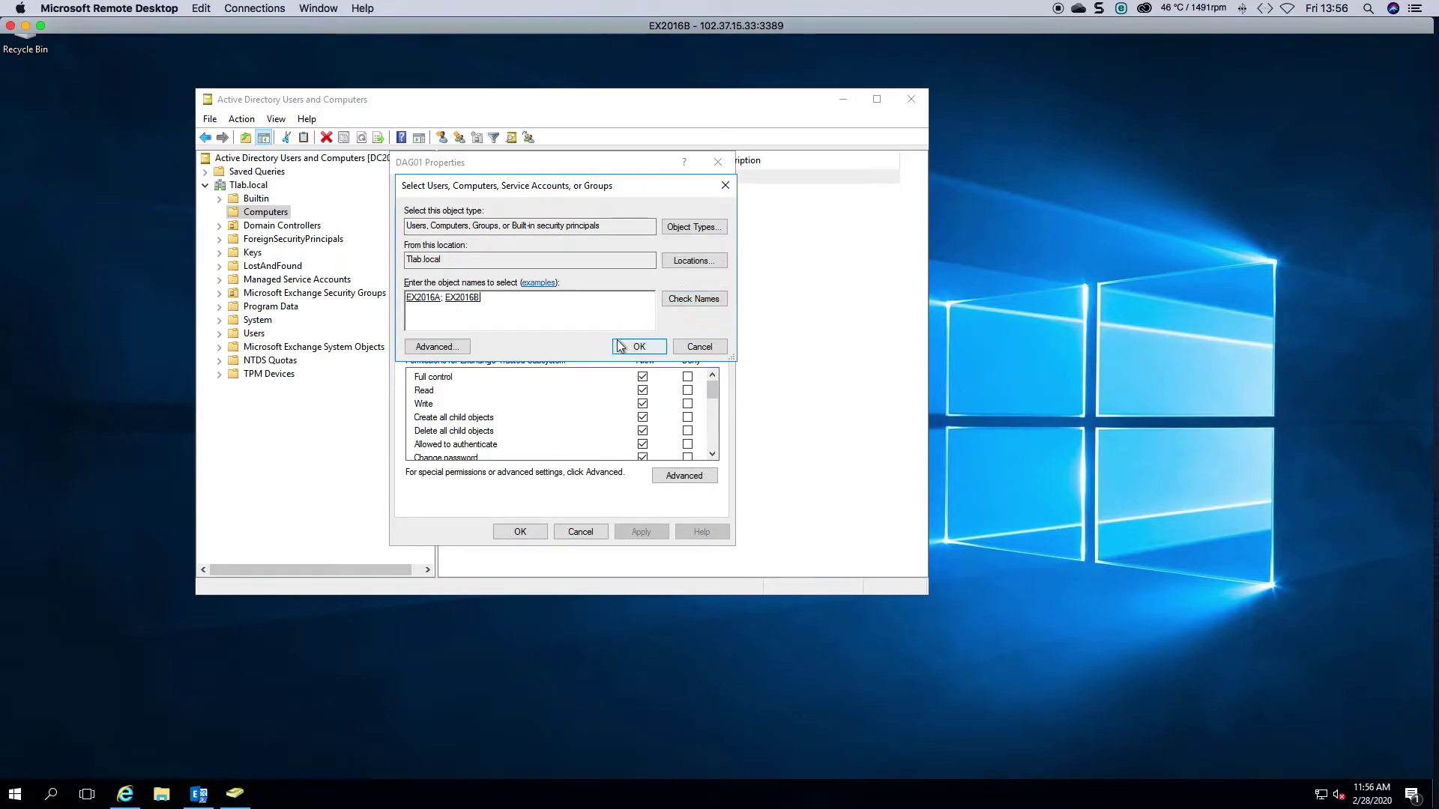
pyautogui.click(639, 346)
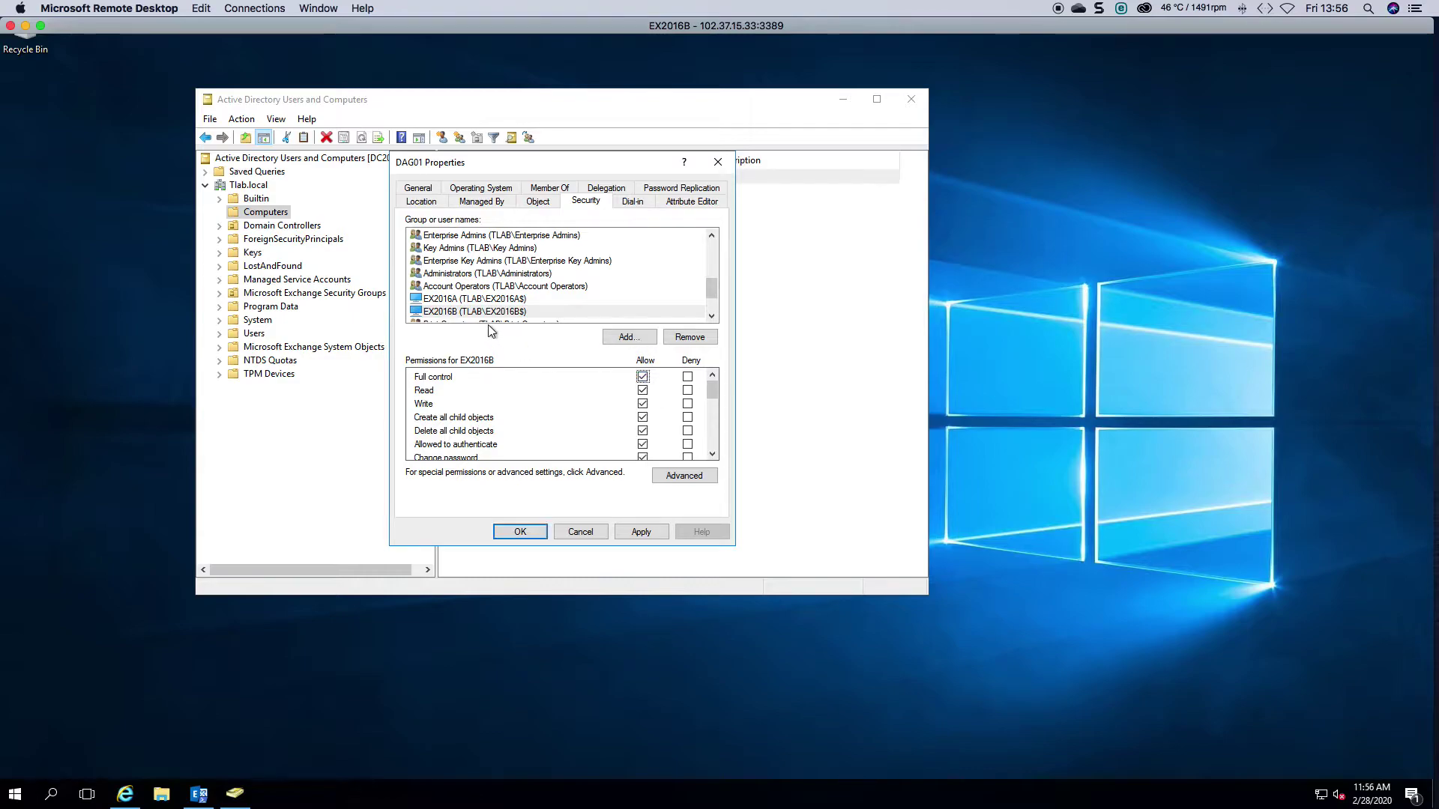
# Allow Full control for the EX2016 servers and close DAG01 properties with OK.
pyautogui.click(484, 300)
pyautogui.click(642, 376)
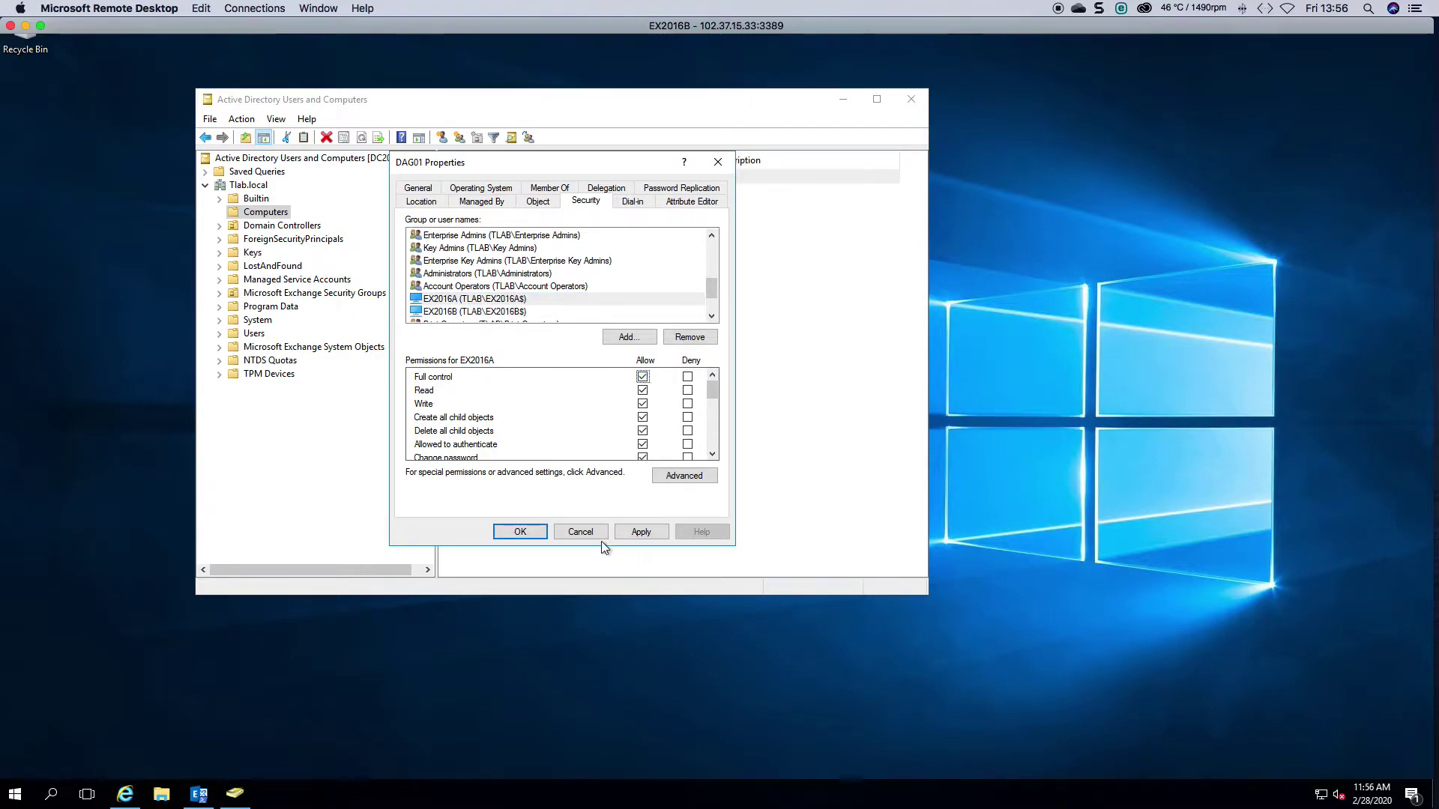
pyautogui.click(520, 531)
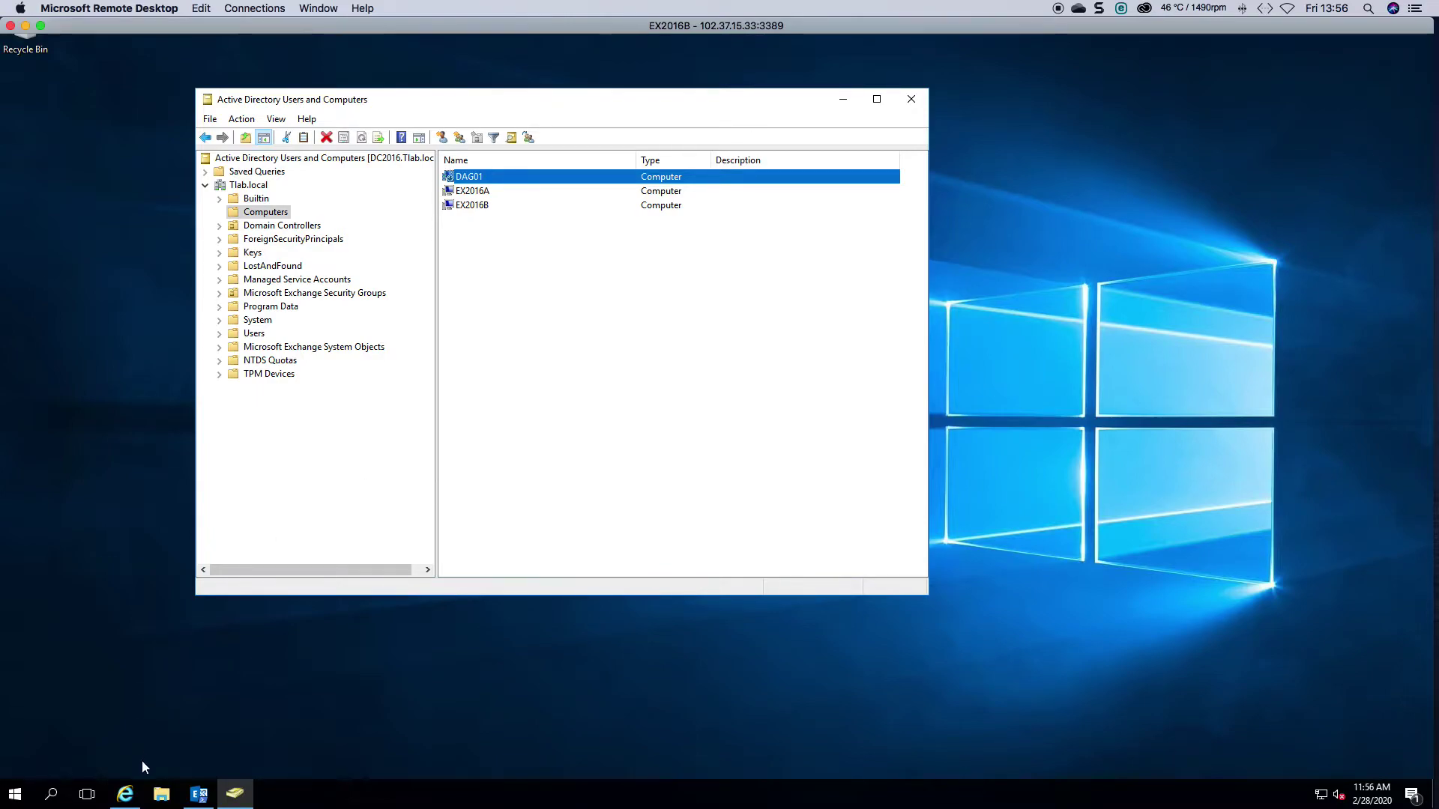
# Show the database availability groups under servers in Exchange admin center.
pyautogui.click(126, 794)
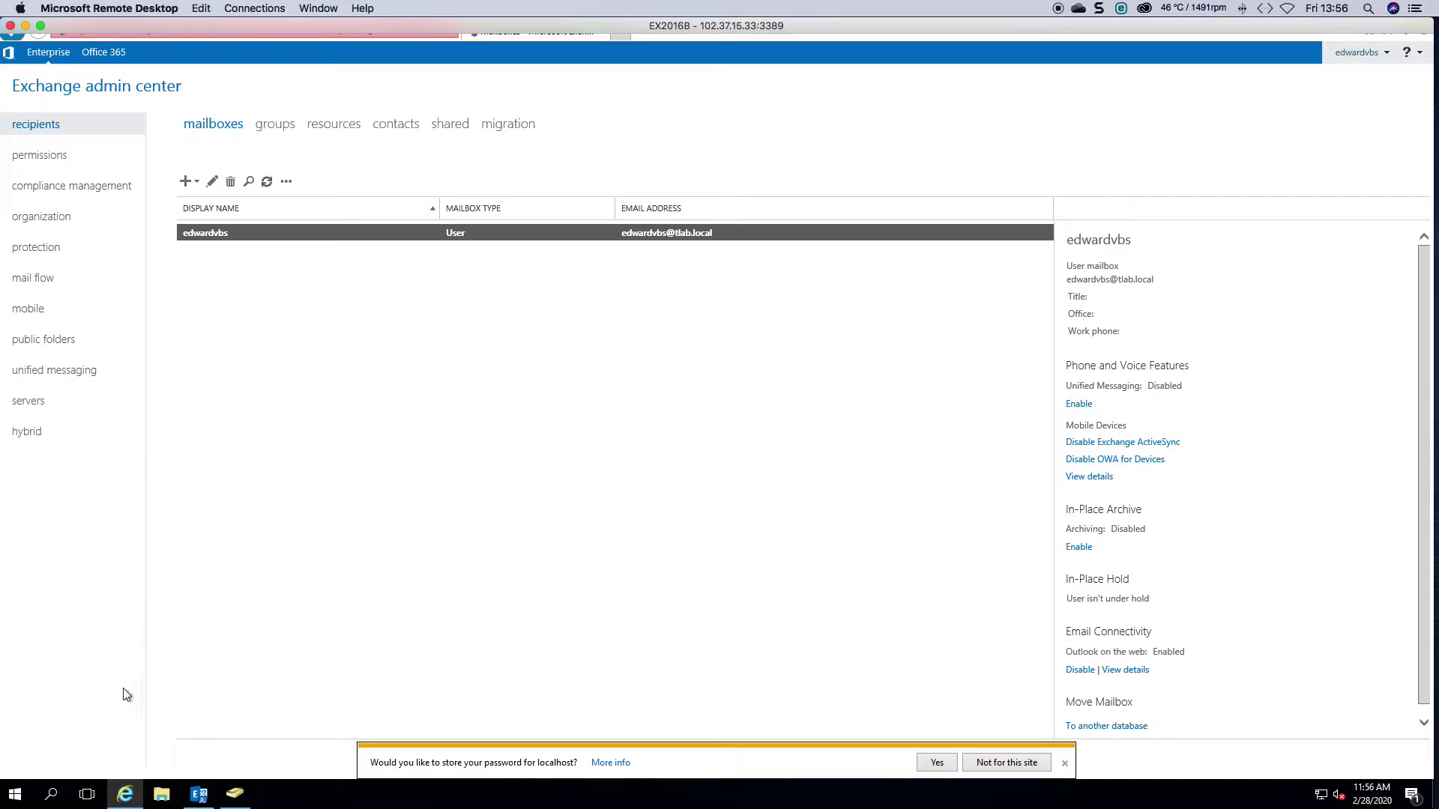
pyautogui.click(15, 793)
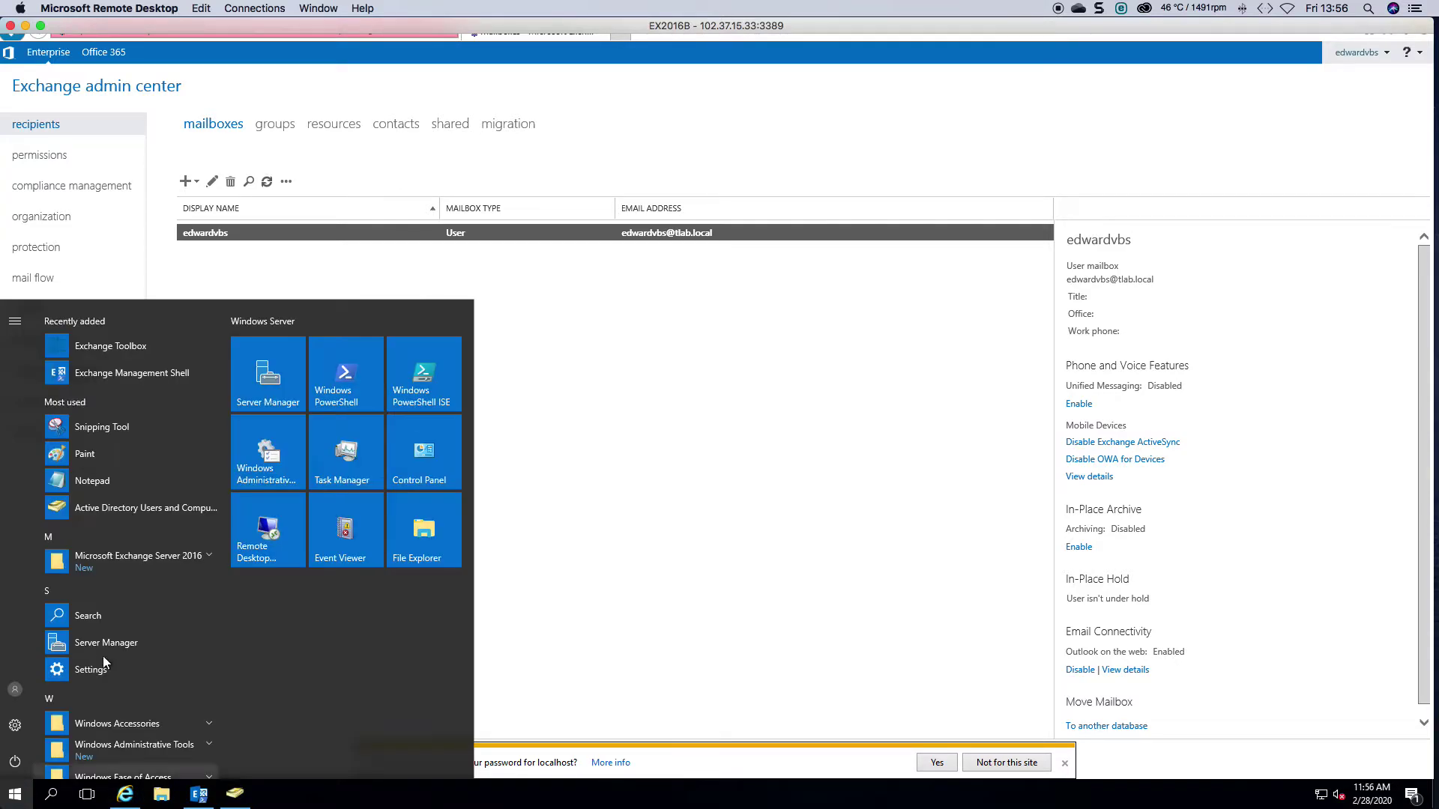
pyautogui.click(117, 565)
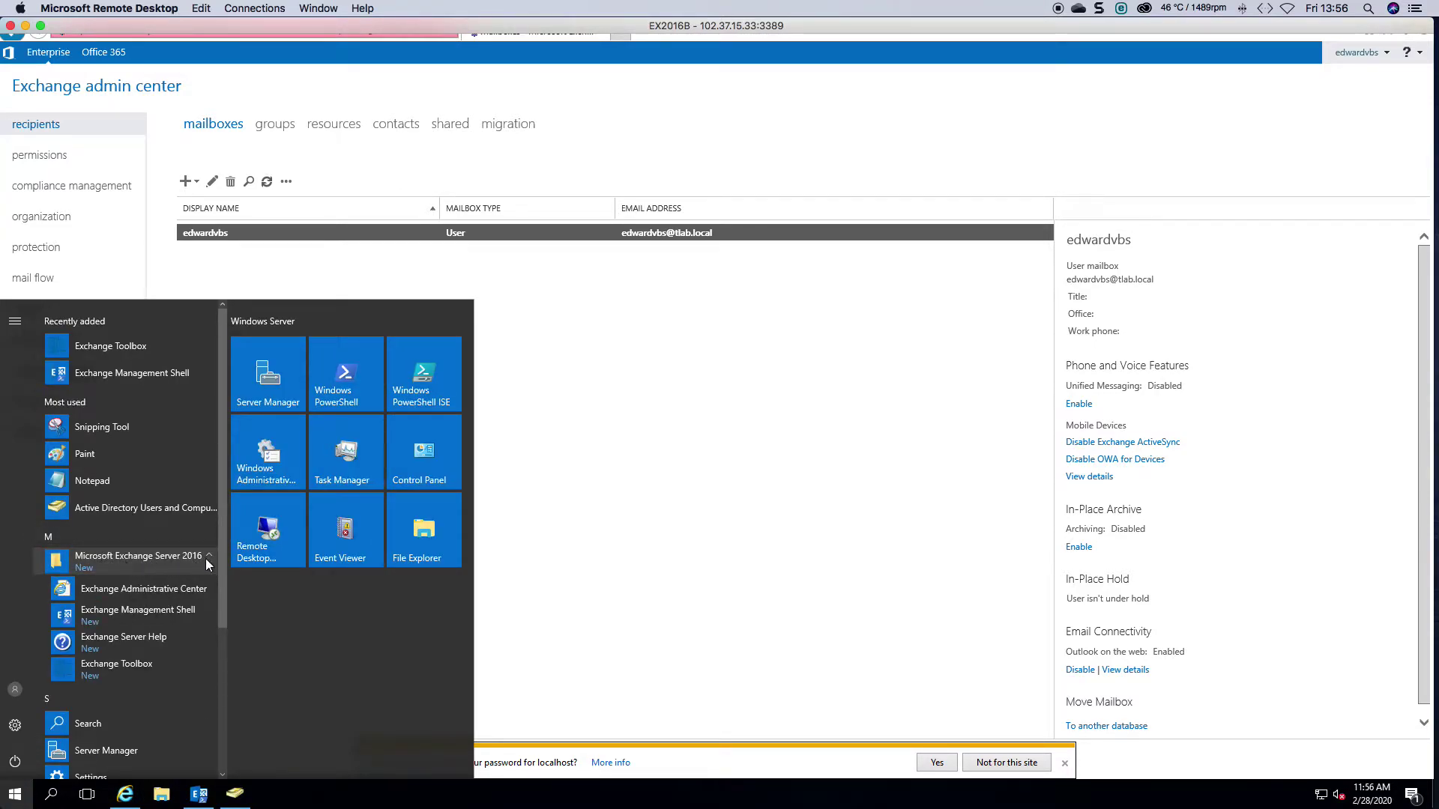
pyautogui.click(147, 591)
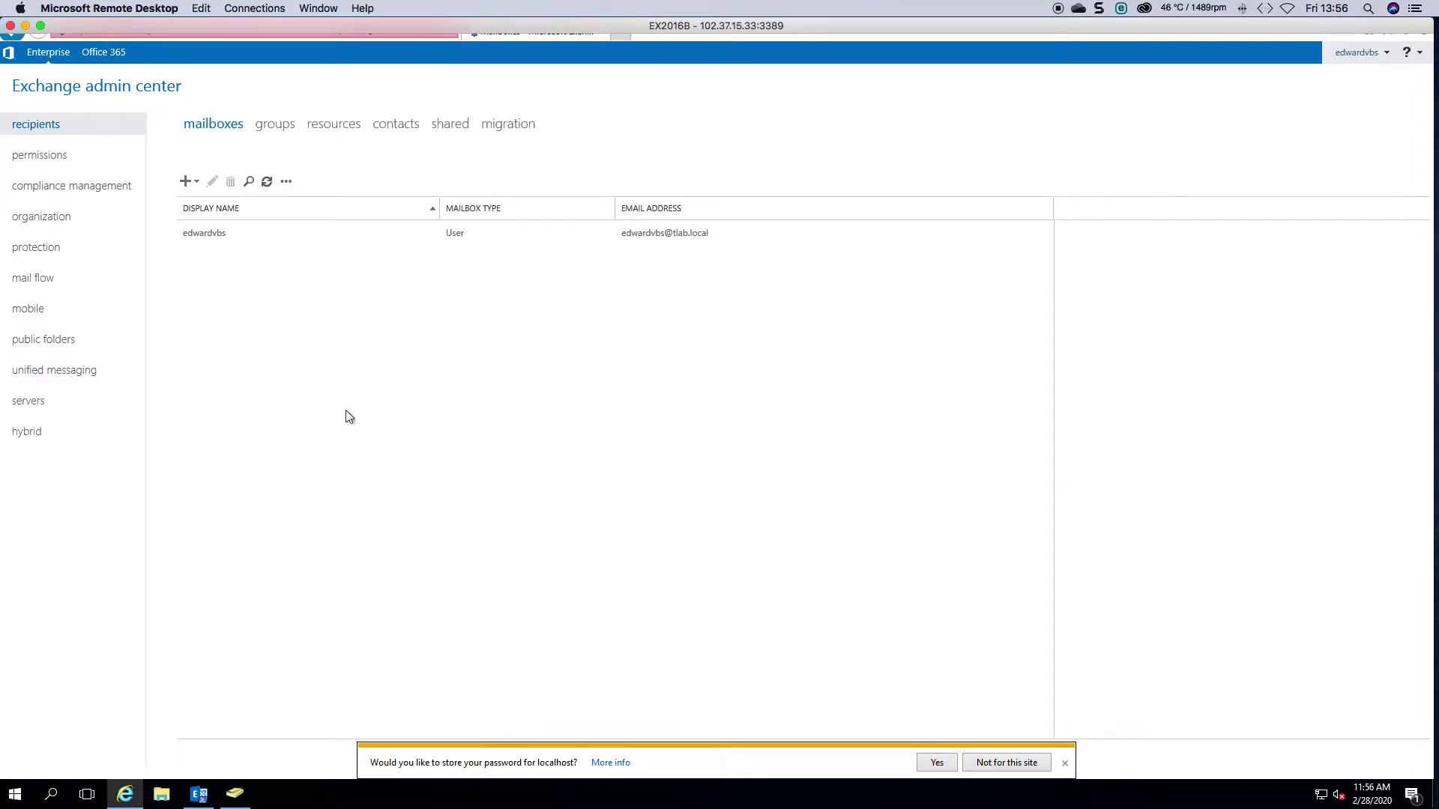
pyautogui.click(23, 402)
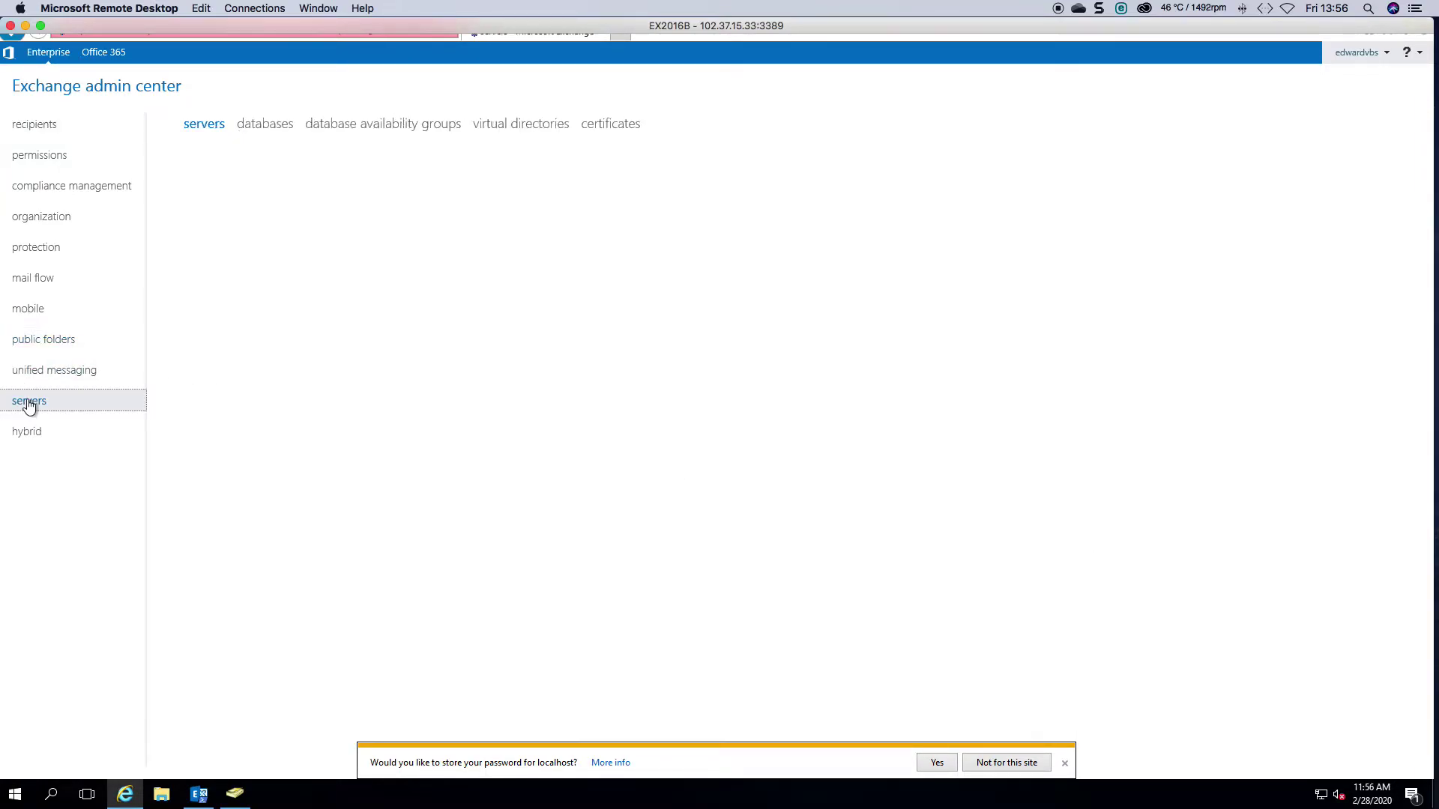
pyautogui.click(383, 126)
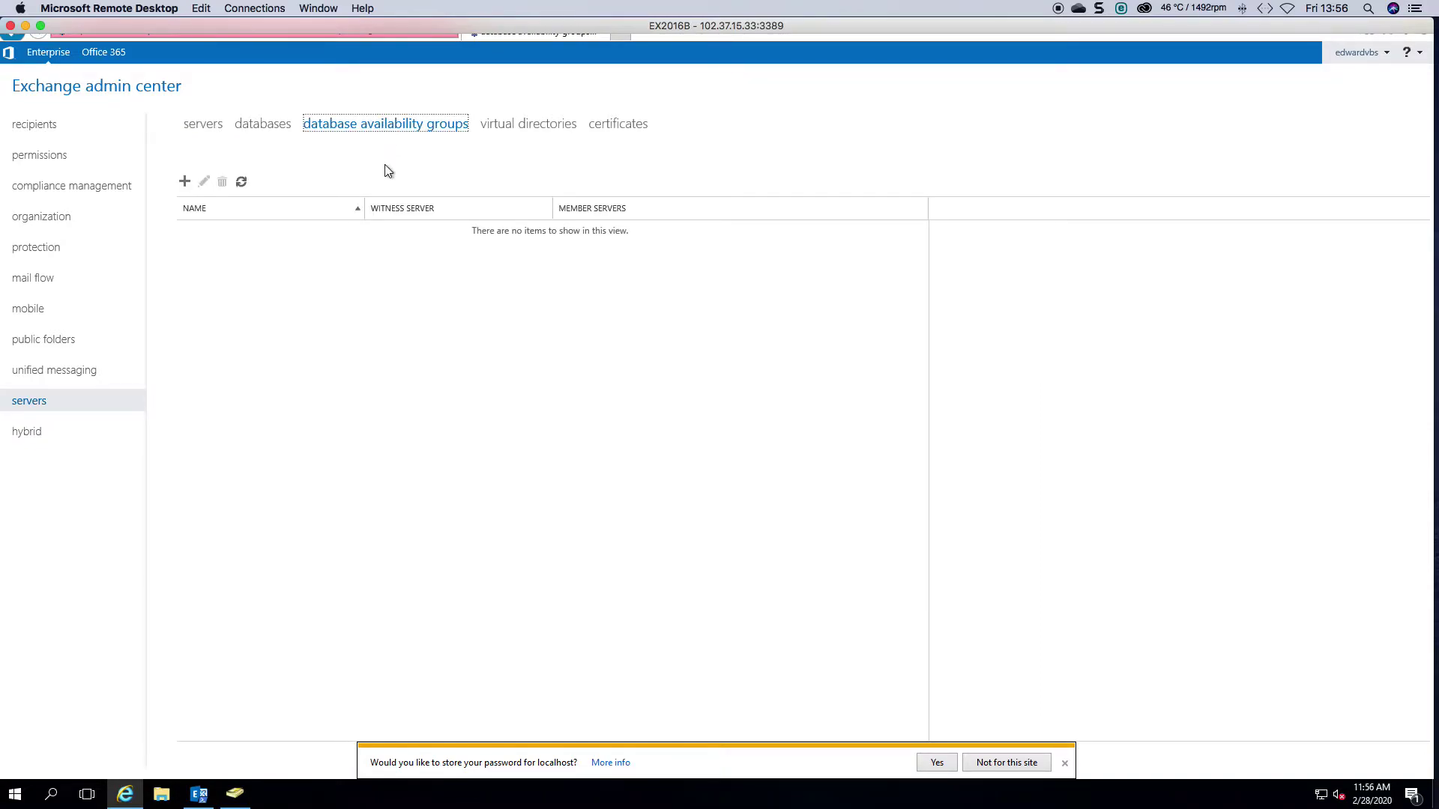
# Start a new database availability group named DAG01.
pyautogui.click(184, 182)
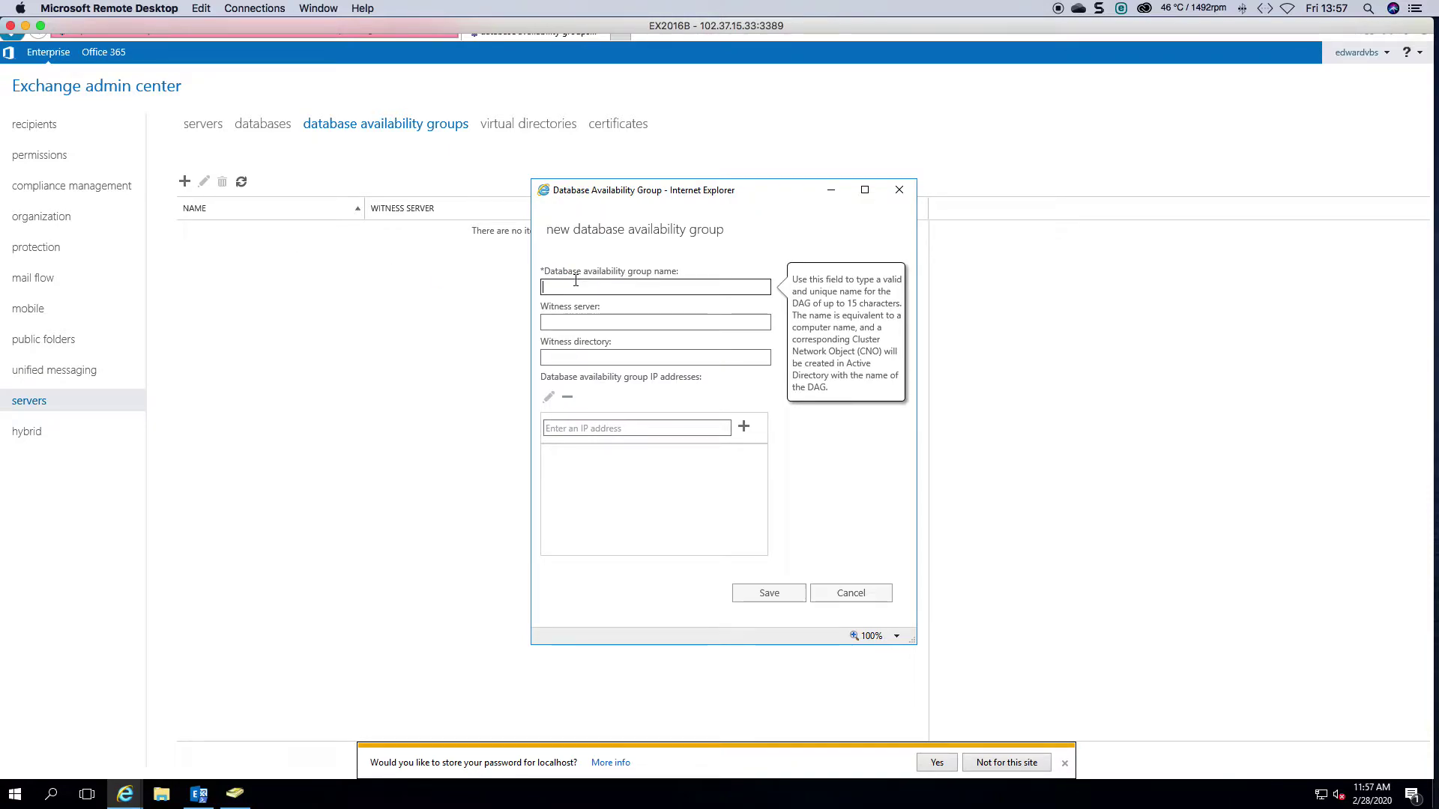
pyautogui.write('DAG01')
pyautogui.click(608, 323)
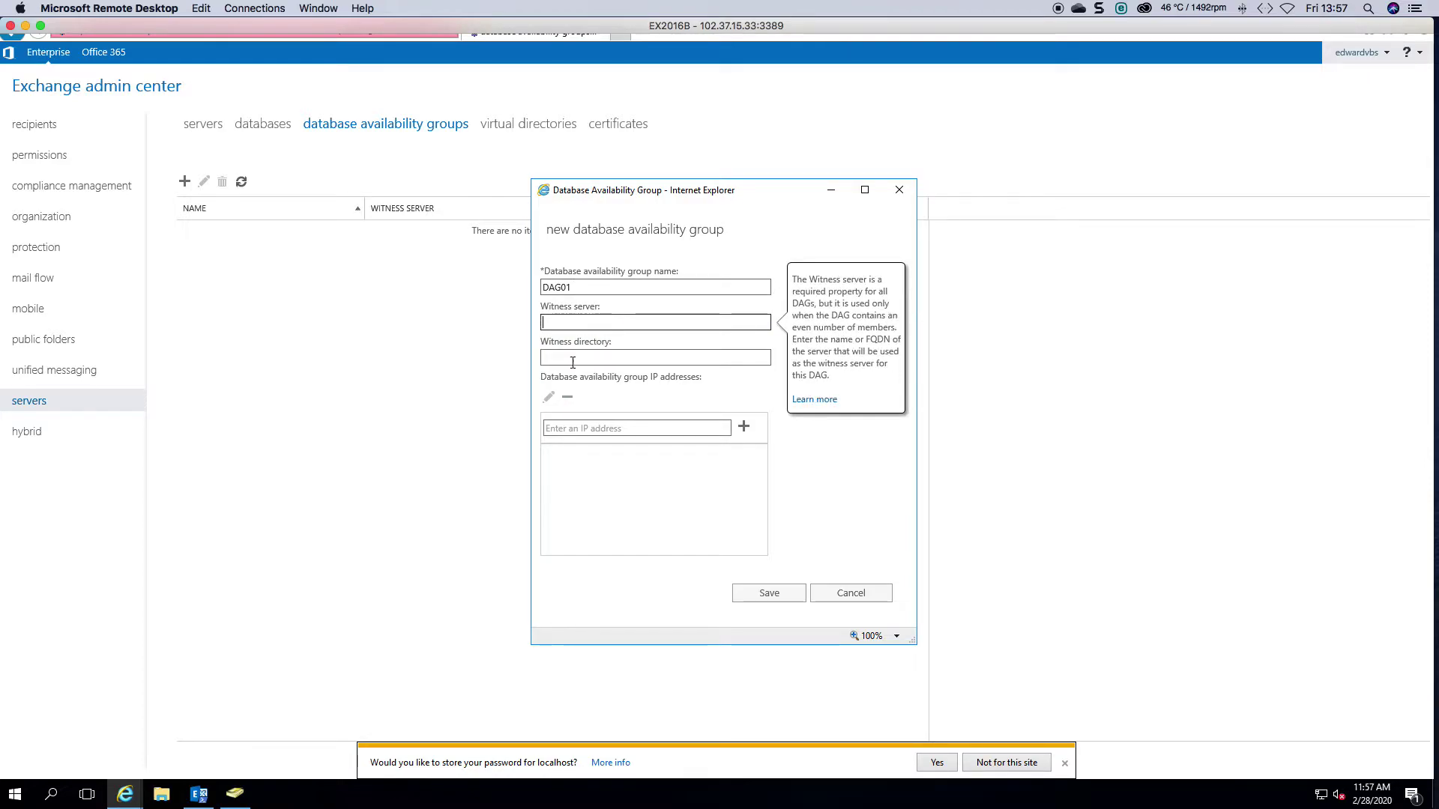
# Set witness server DC2016 and witness directory C:\FSW_DAG01 for the new DAG.
pyautogui.click(240, 783)
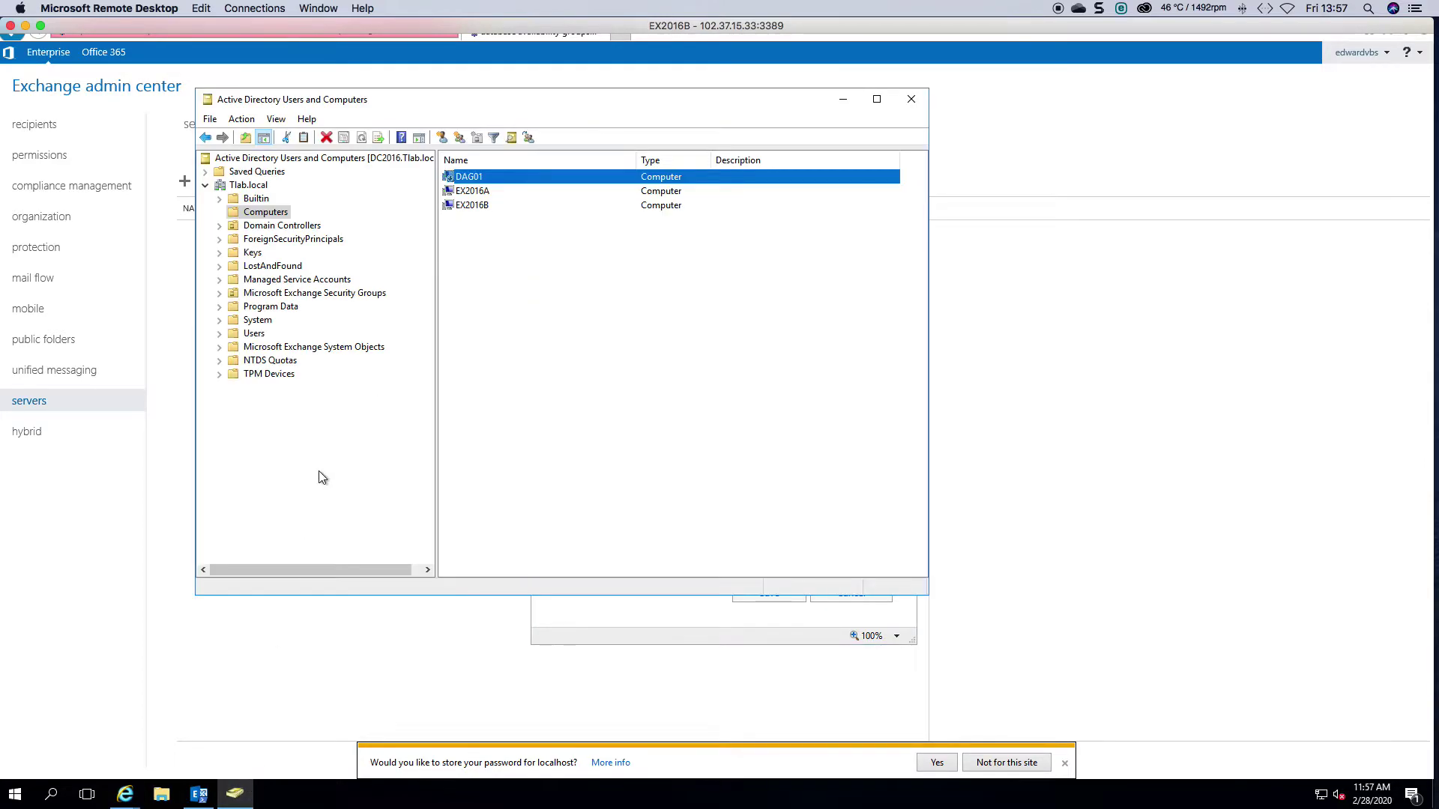
pyautogui.click(281, 226)
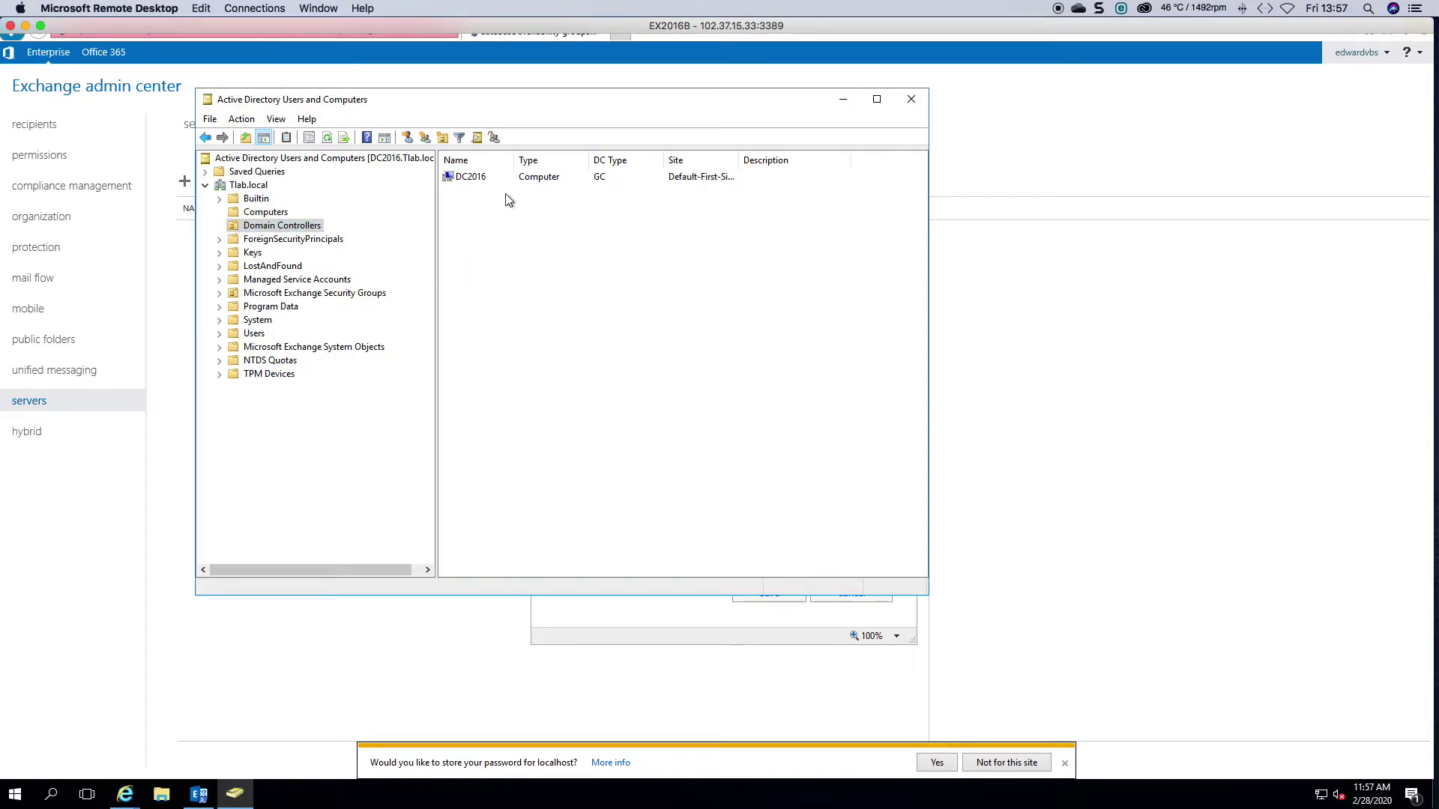
pyautogui.click(842, 99)
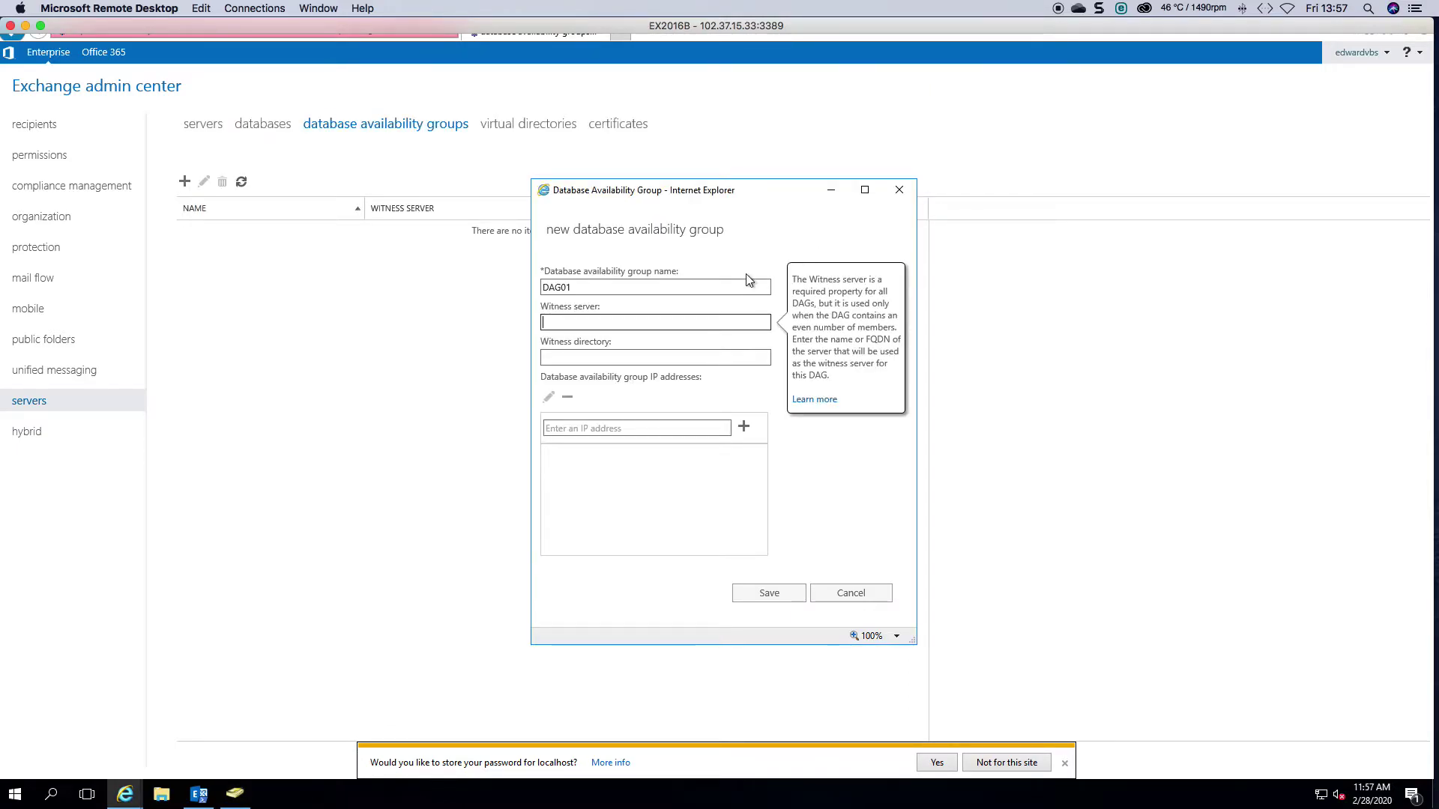
pyautogui.write('DC2019')
pyautogui.press('BackSpace')
pyautogui.write('6')
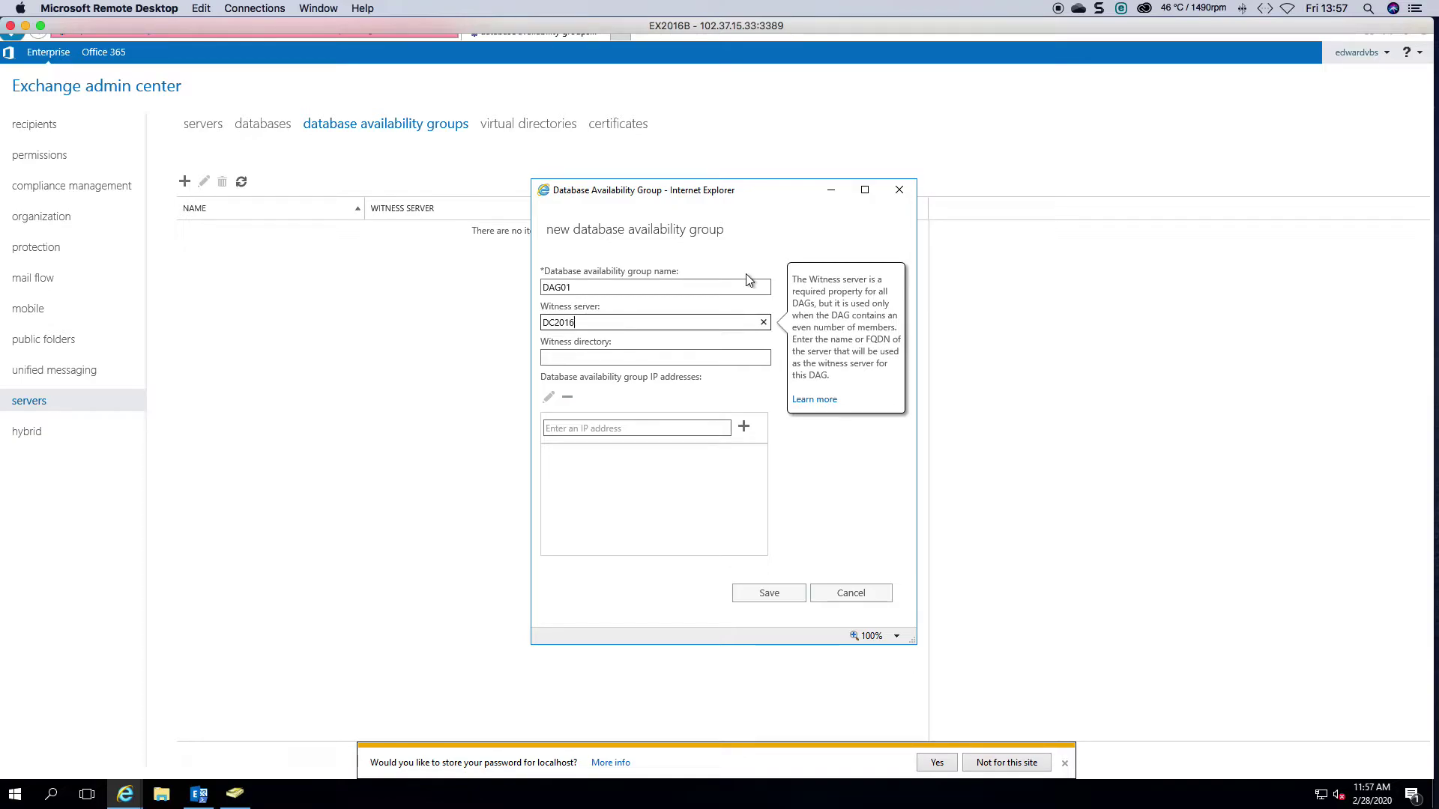
pyautogui.click(589, 360)
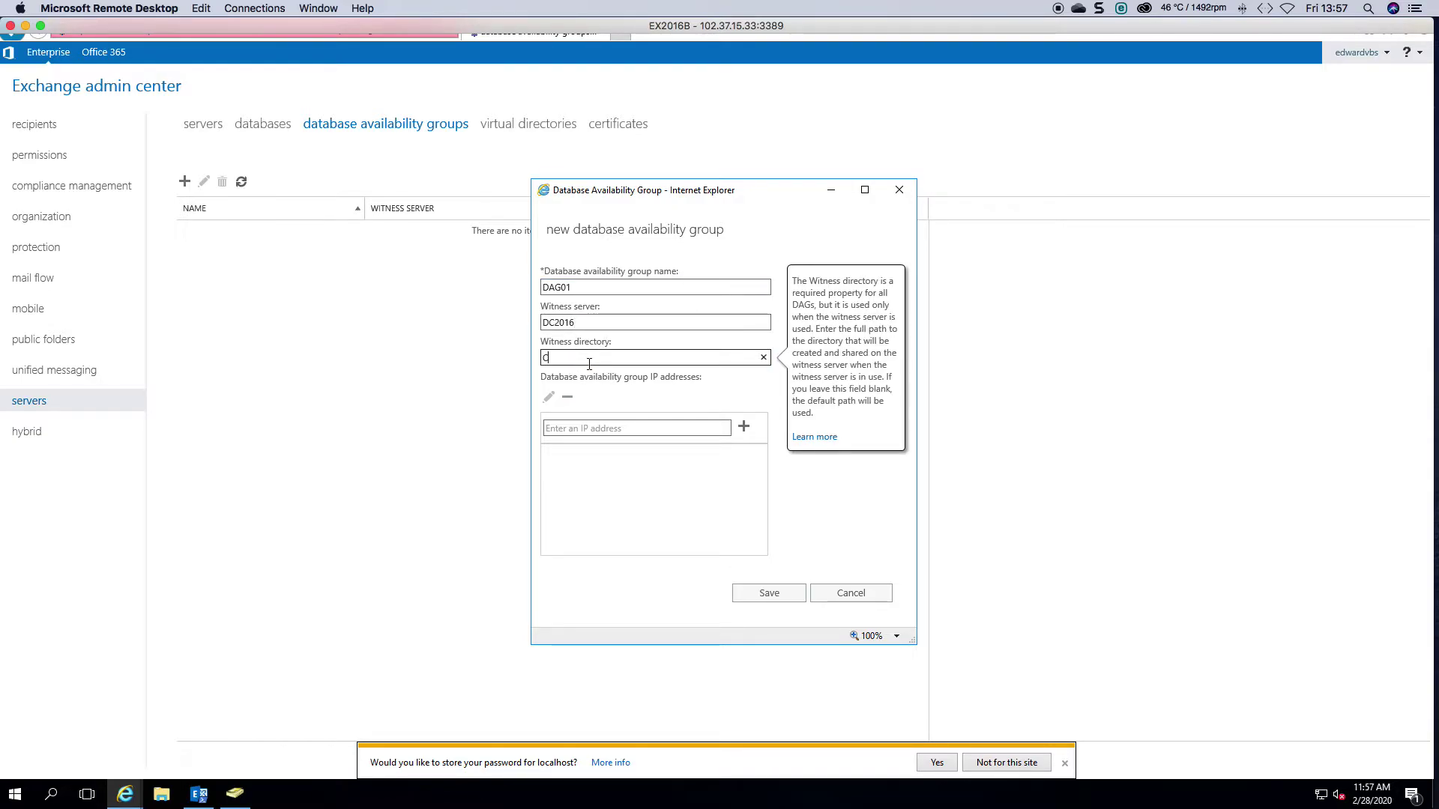
pyautogui.write('C:\\FSW_DAG01')
# Save the new DAG01 and acknowledge the Exchange Trusted Subsystem access-denied warning.
pyautogui.click(769, 596)
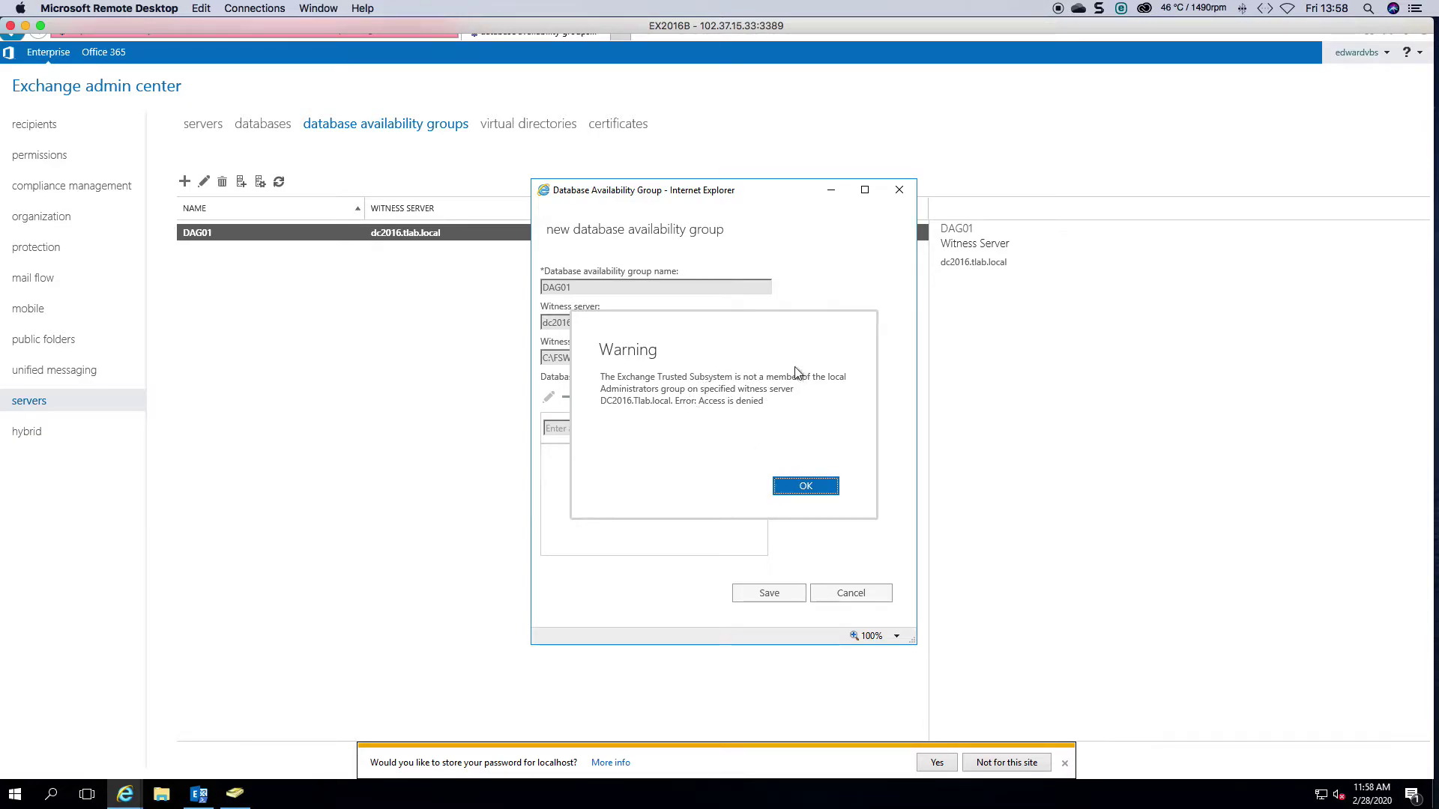
pyautogui.click(787, 488)
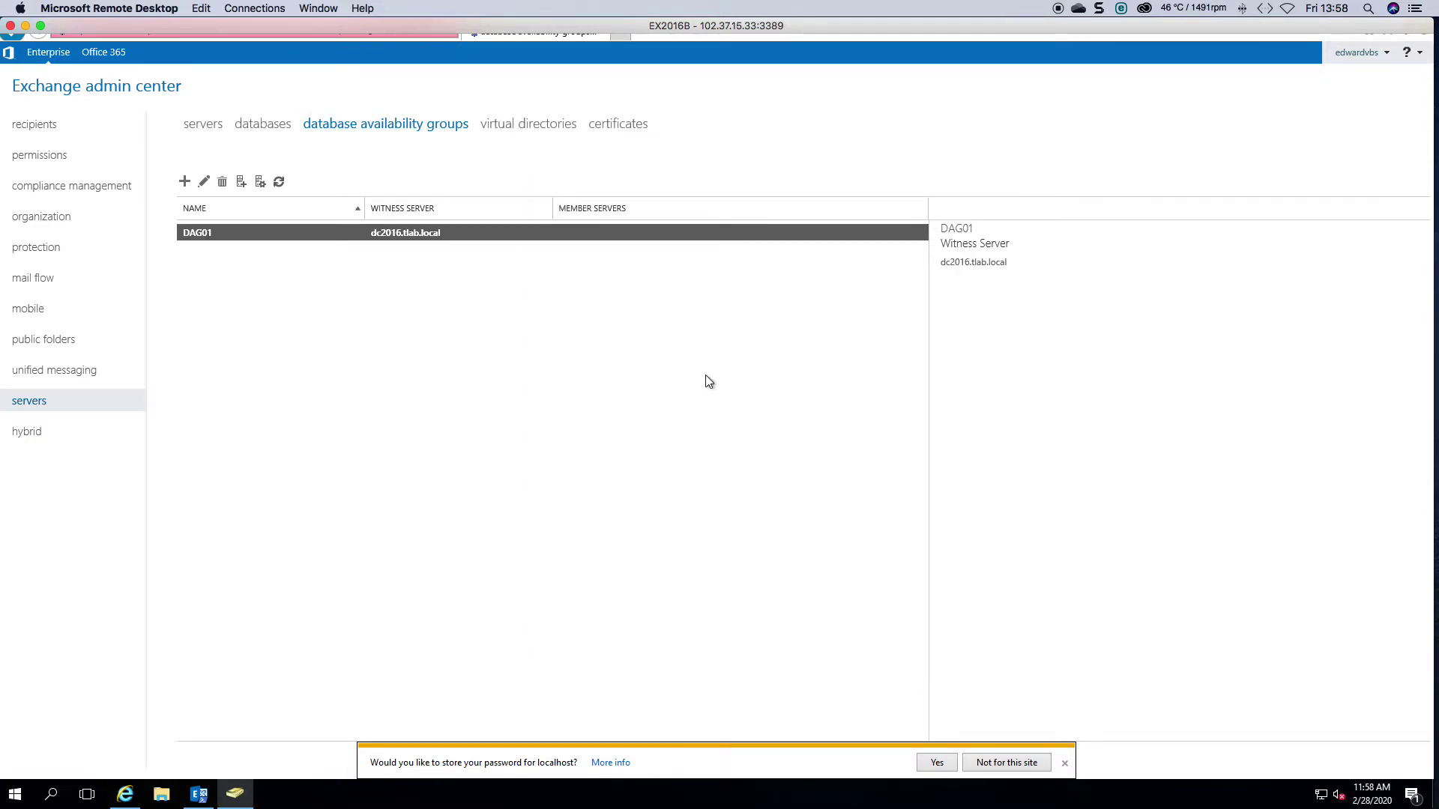
# Add EX2016A and EX2016B as DAG01 member servers and save the membership.
pyautogui.click(1064, 758)
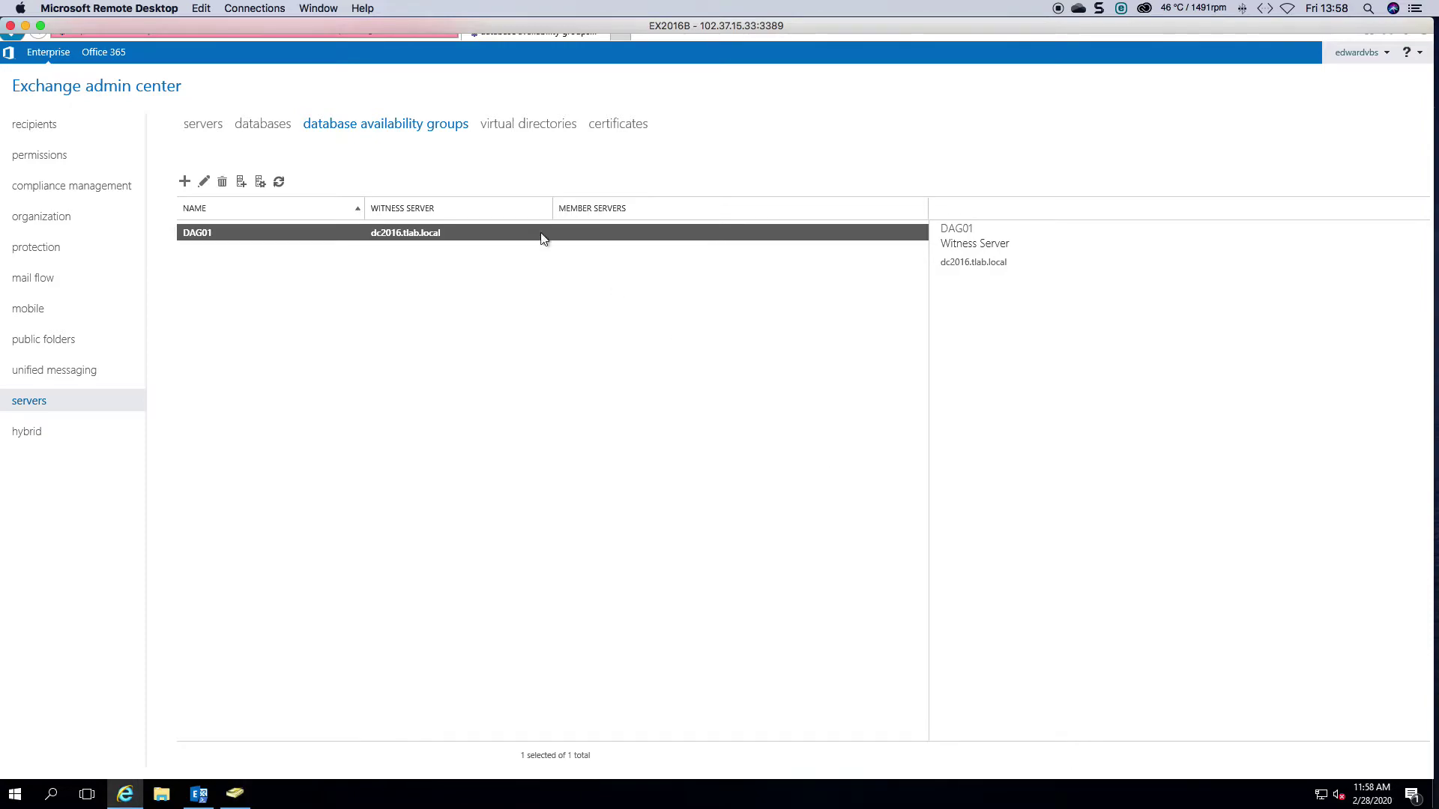
pyautogui.click(261, 186)
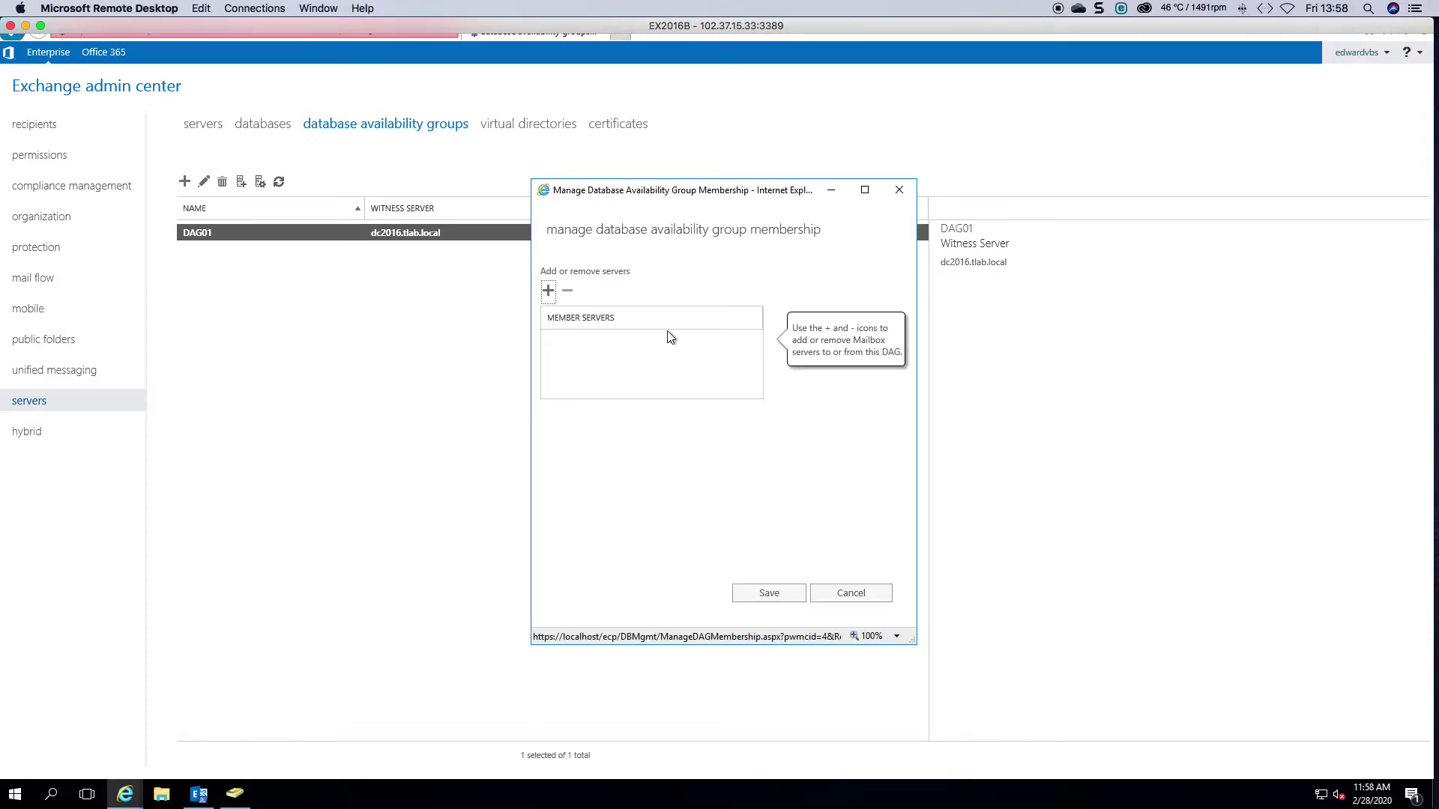
pyautogui.click(547, 292)
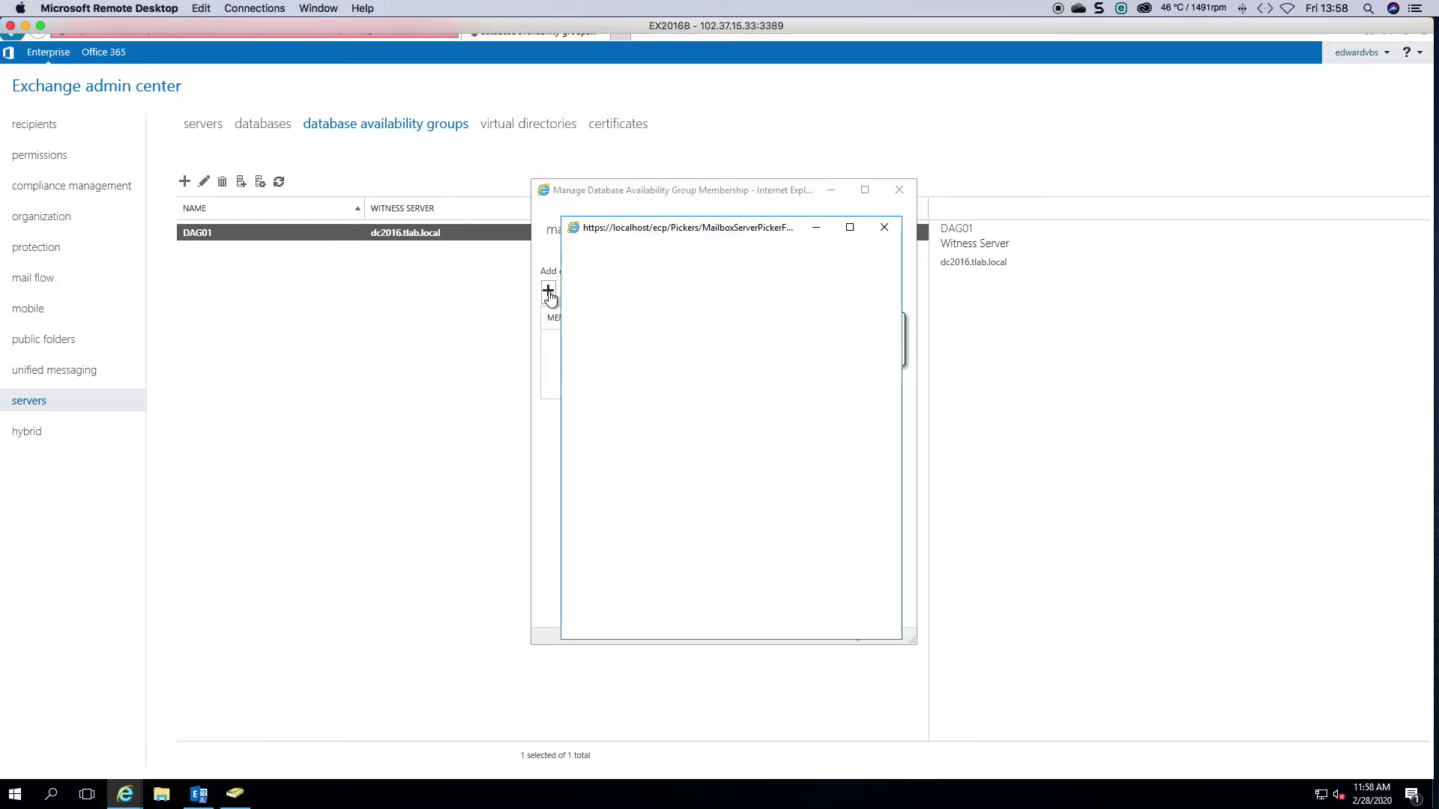
pyautogui.click(595, 287)
pyautogui.keyDown('shift'); pyautogui.click(597, 304); pyautogui.keyUp('shift')
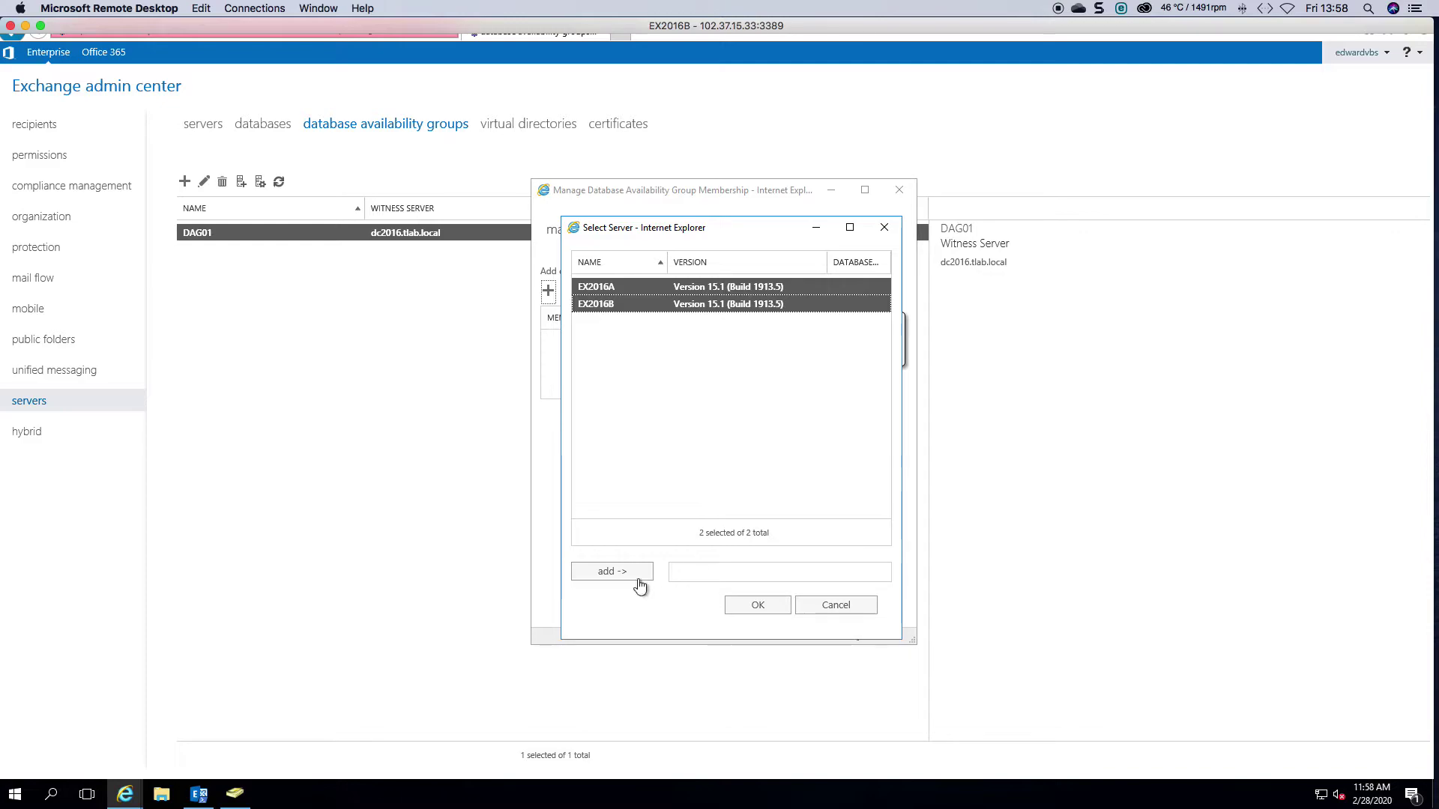
pyautogui.click(611, 572)
pyautogui.click(758, 604)
pyautogui.click(768, 594)
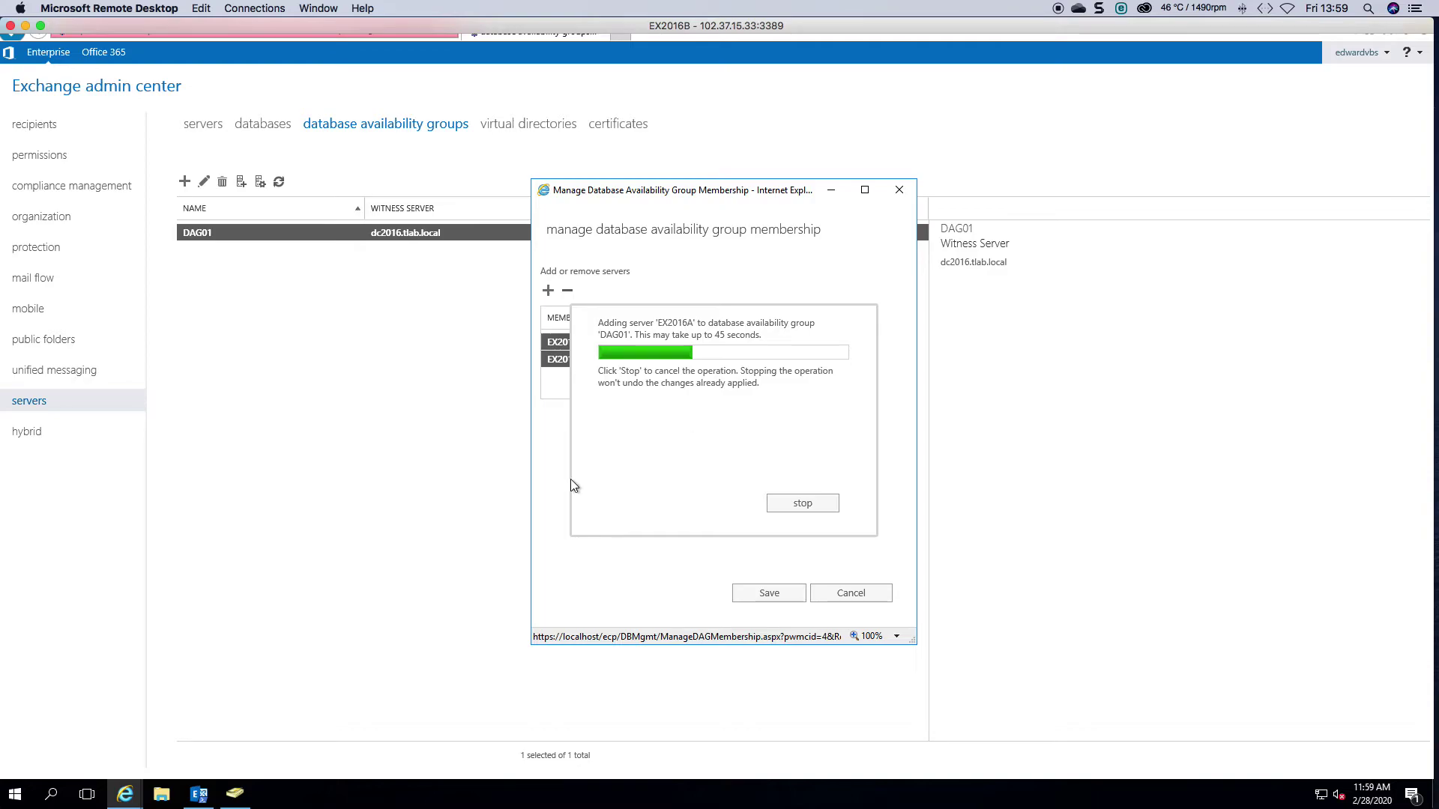
# Run Get-DatabaseAvailabilityGroup in the shell, then minimize it to watch membership progress.
pyautogui.click(198, 794)
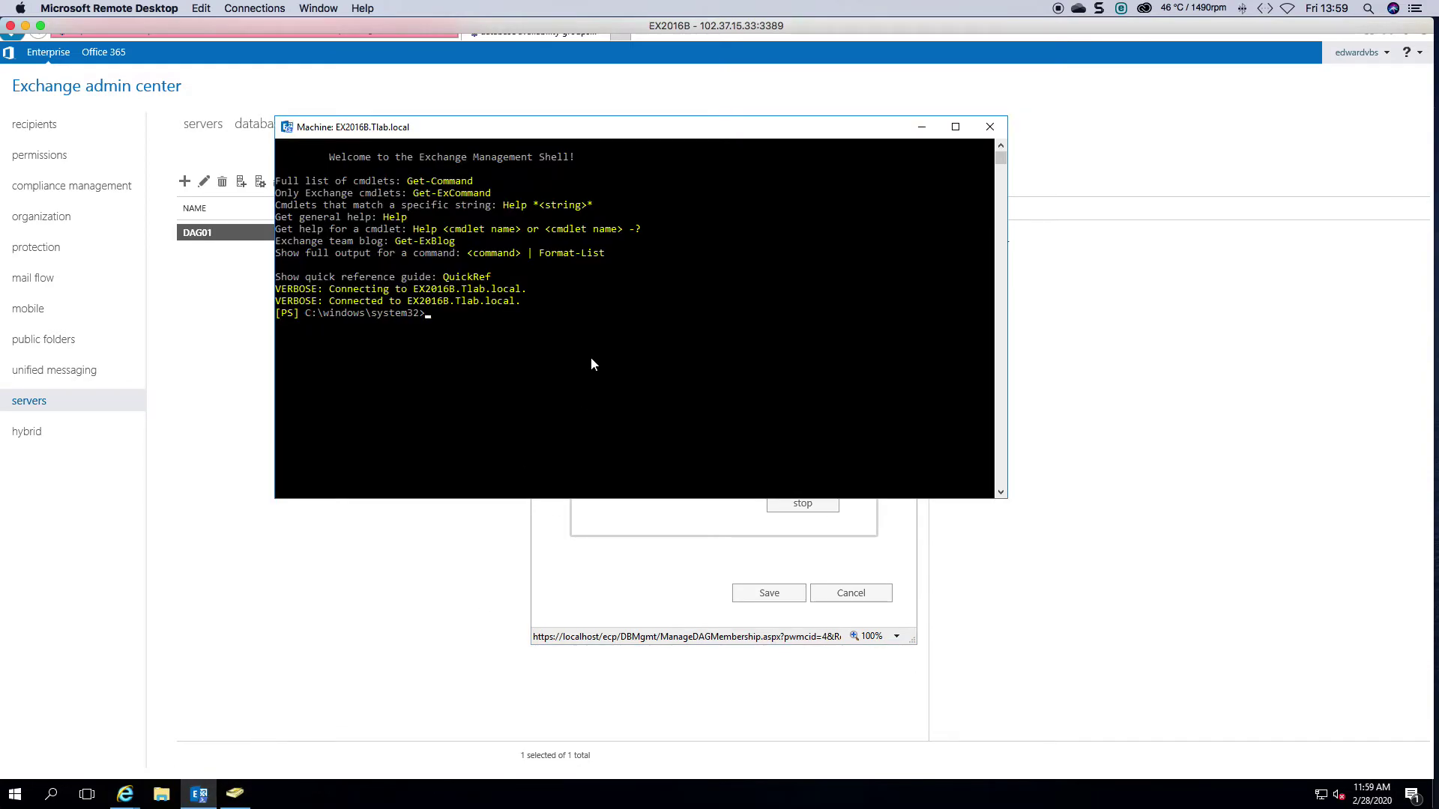
pyautogui.write('get-data')
pyautogui.press('Tab')
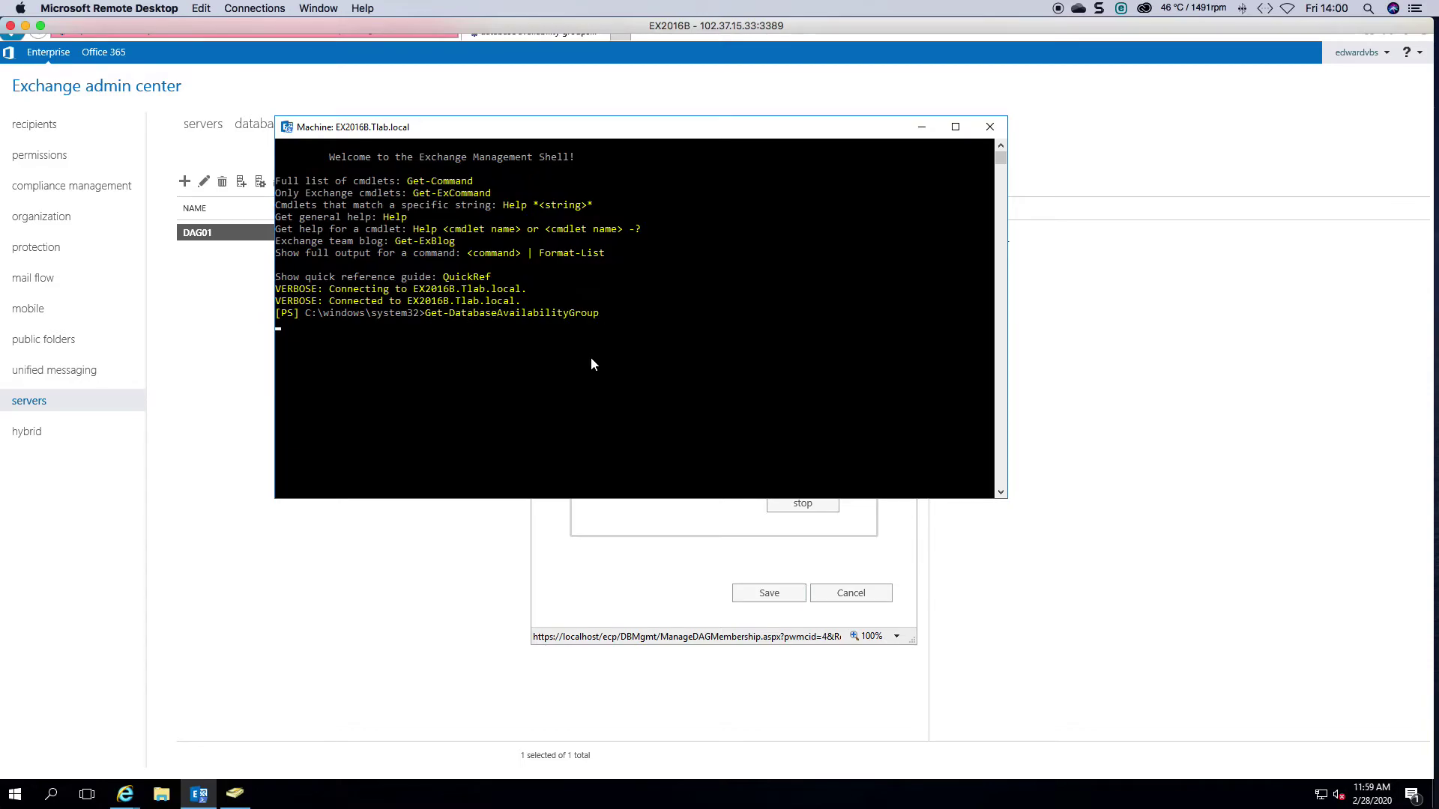
pyautogui.press('Return')
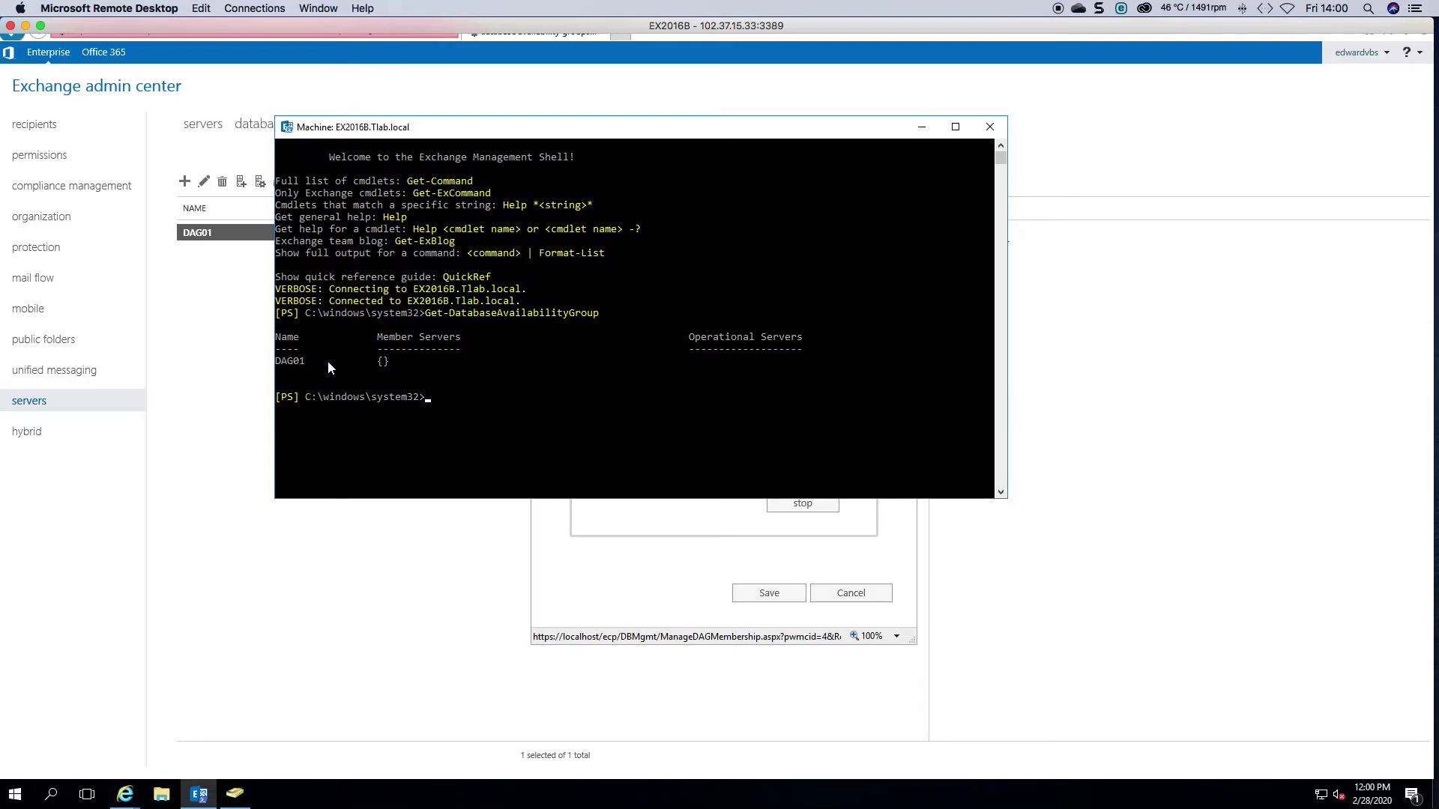
pyautogui.click(920, 129)
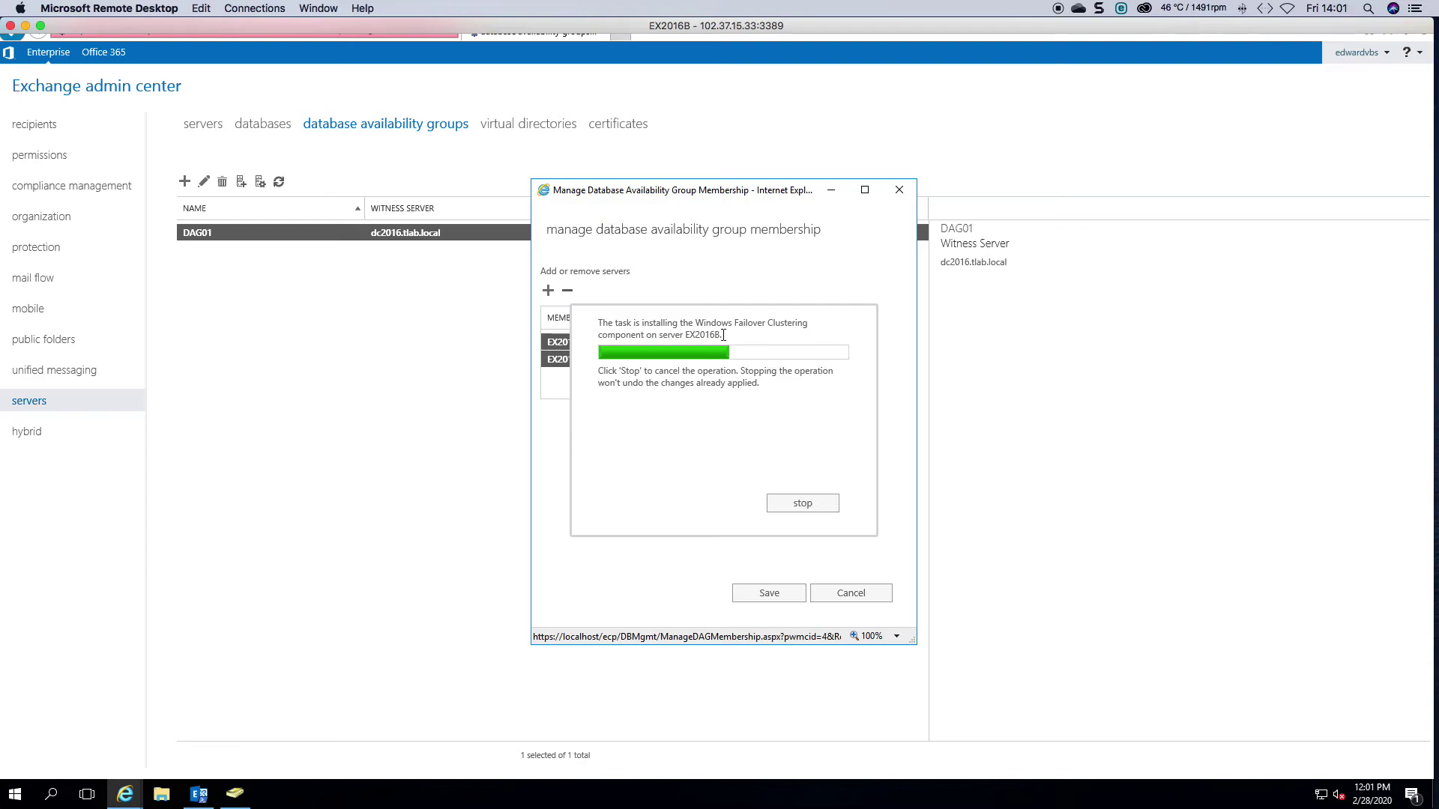
# Rerun Get-DatabaseAvailabilityGroup to confirm EX2016A is a DAG01 member, then minimize the shell.
pyautogui.click(199, 795)
pyautogui.press('Up')
pyautogui.press('Return')
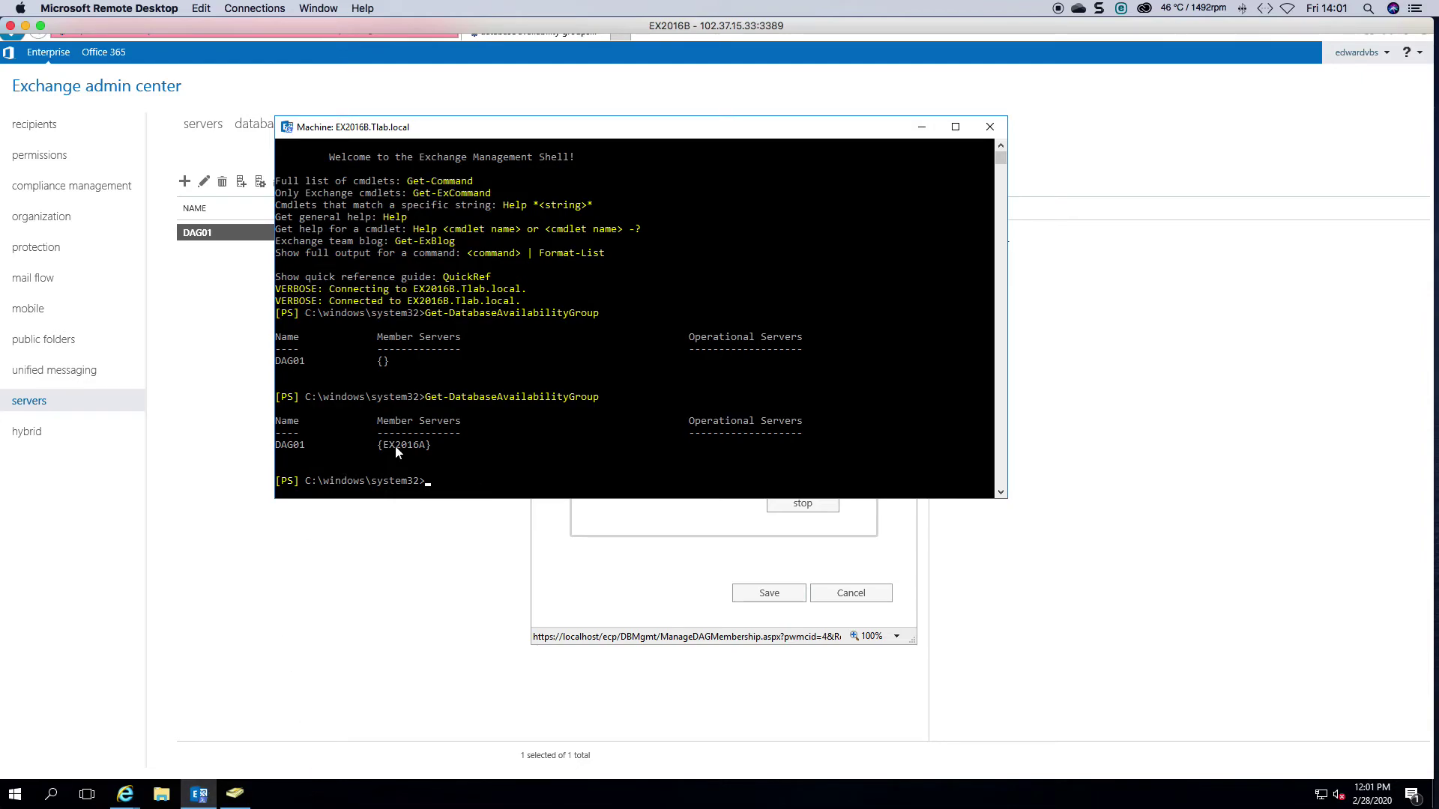
pyautogui.moveTo(383, 445); pyautogui.dragTo(423, 449)
pyautogui.click(427, 446)
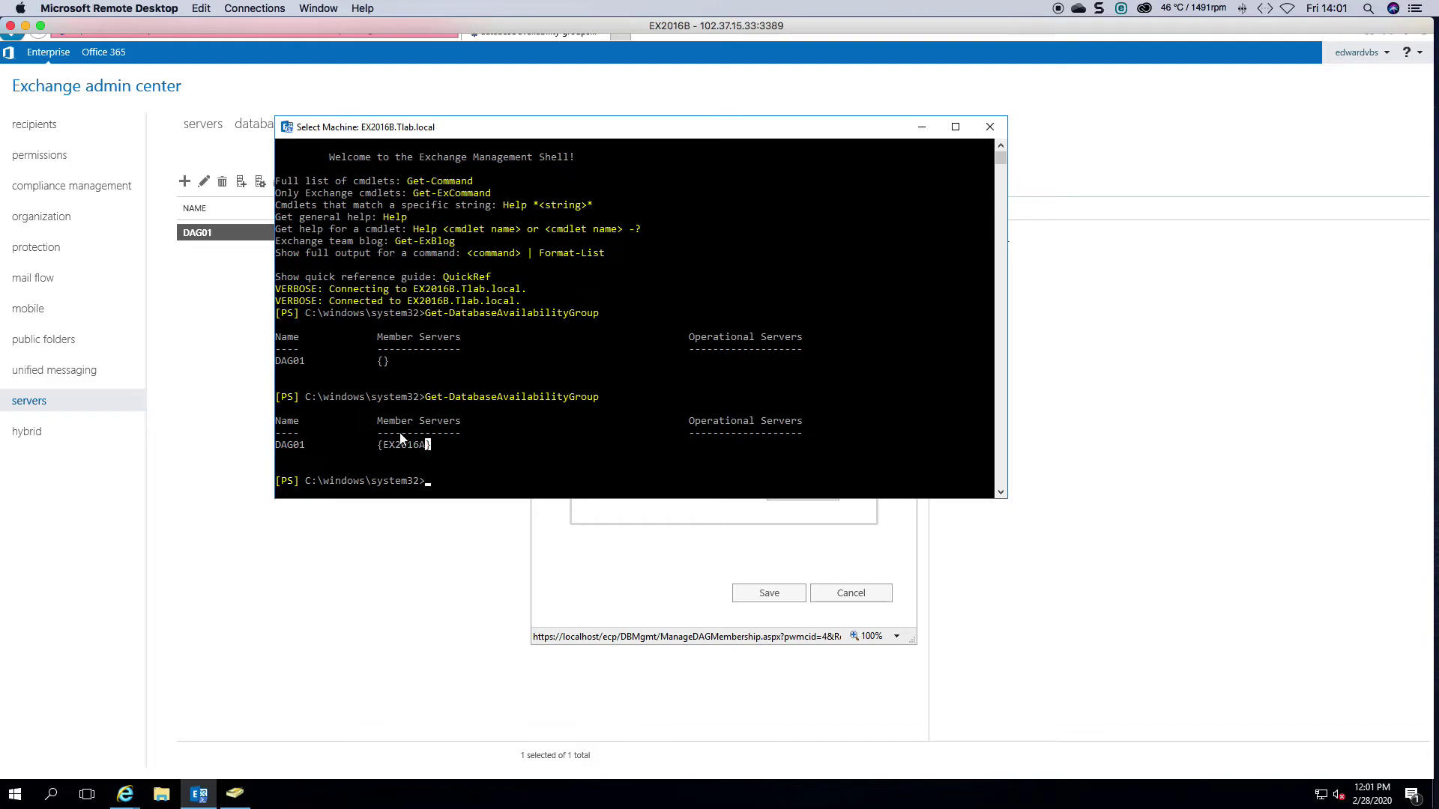
pyautogui.click(921, 127)
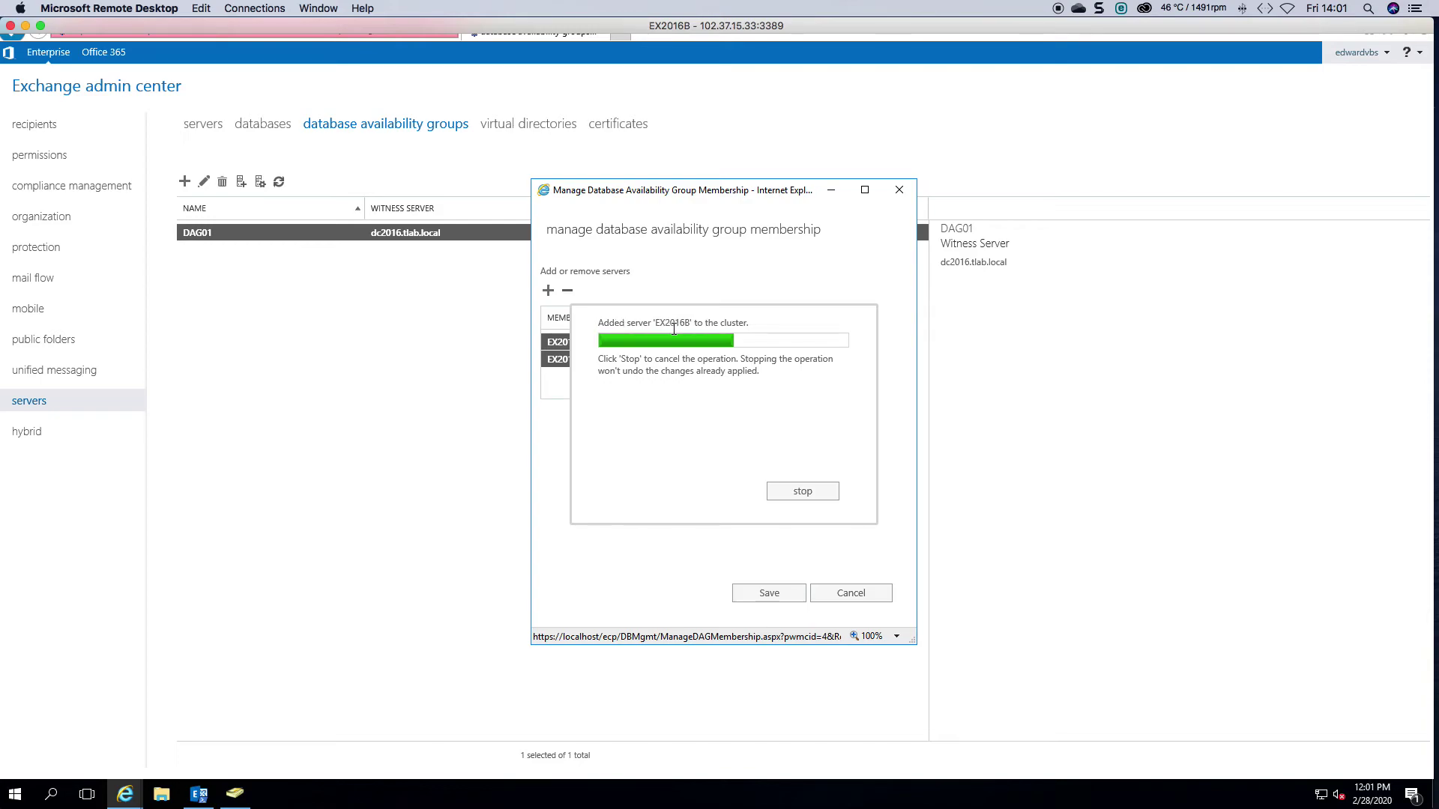
# Rerun Get-DatabaseAvailabilityGroup to see both member servers, then minimize the shell.
pyautogui.click(202, 794)
pyautogui.press('Up')
pyautogui.press('Return')
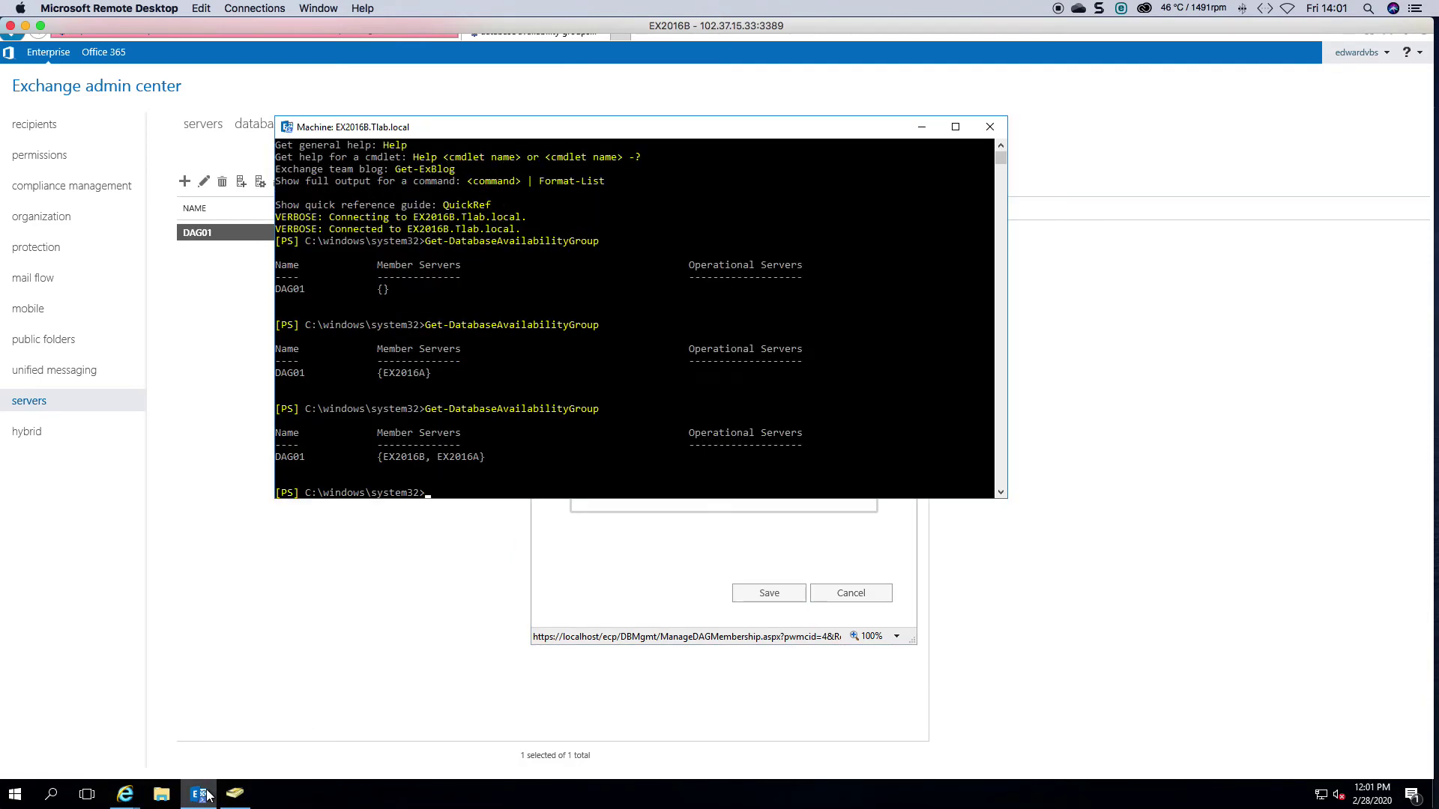
pyautogui.click(921, 127)
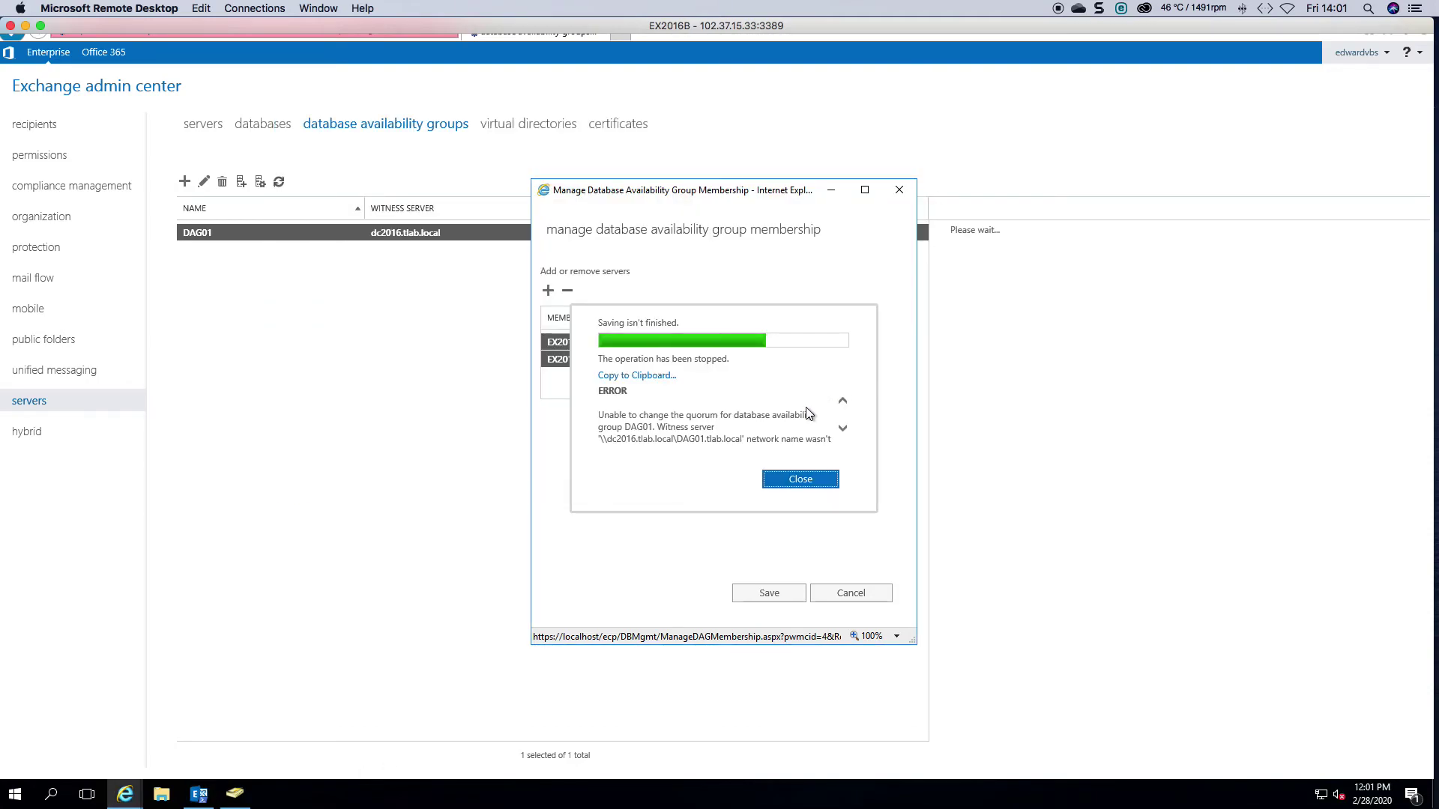
# Close the quorum error and cancel the DAG01 membership dialog.
pyautogui.click(842, 430)
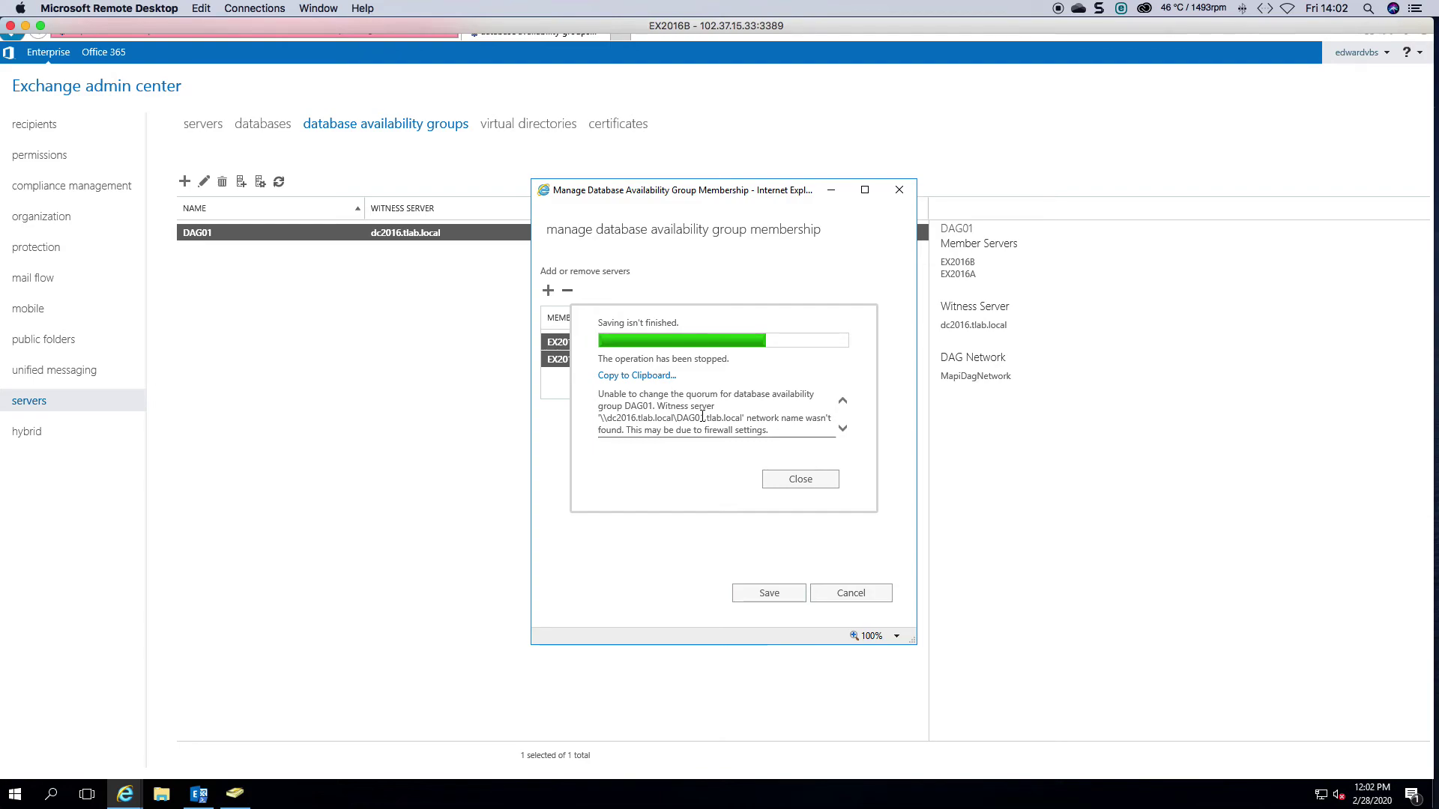
pyautogui.click(811, 483)
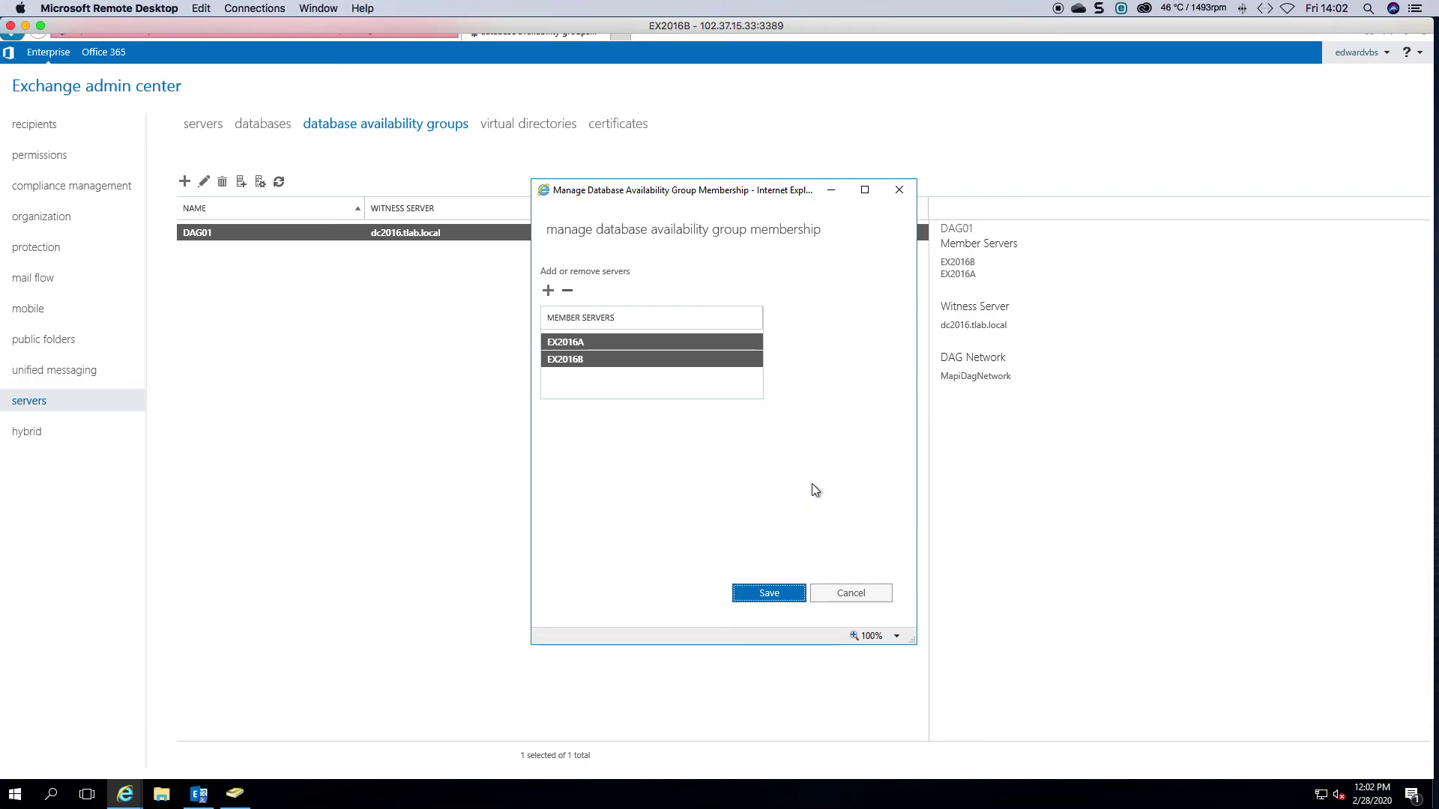
pyautogui.click(847, 595)
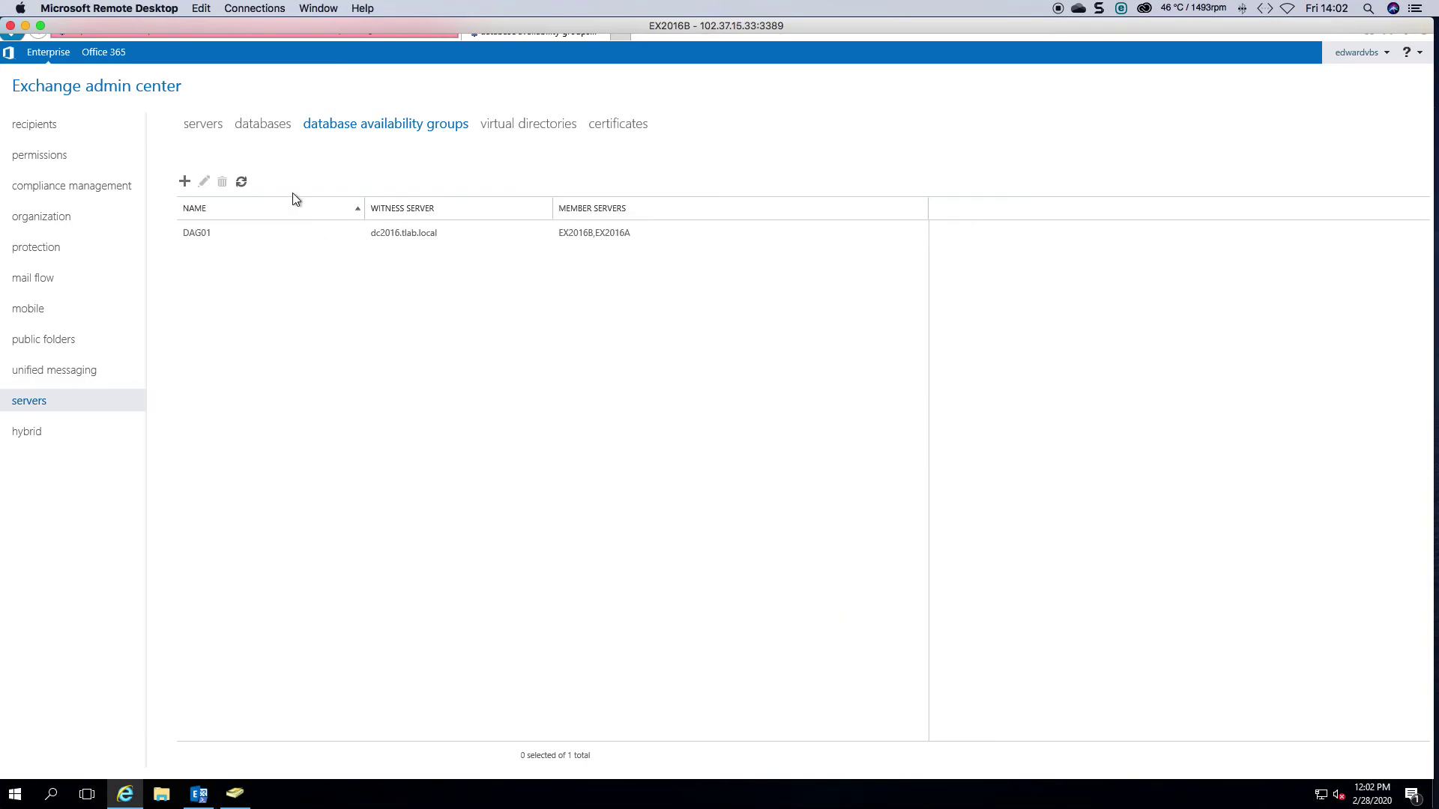
# Rerun Get-DatabaseAvailabilityGroup in the shell piped to | fl to list DAG01's full properties.
pyautogui.click(607, 233)
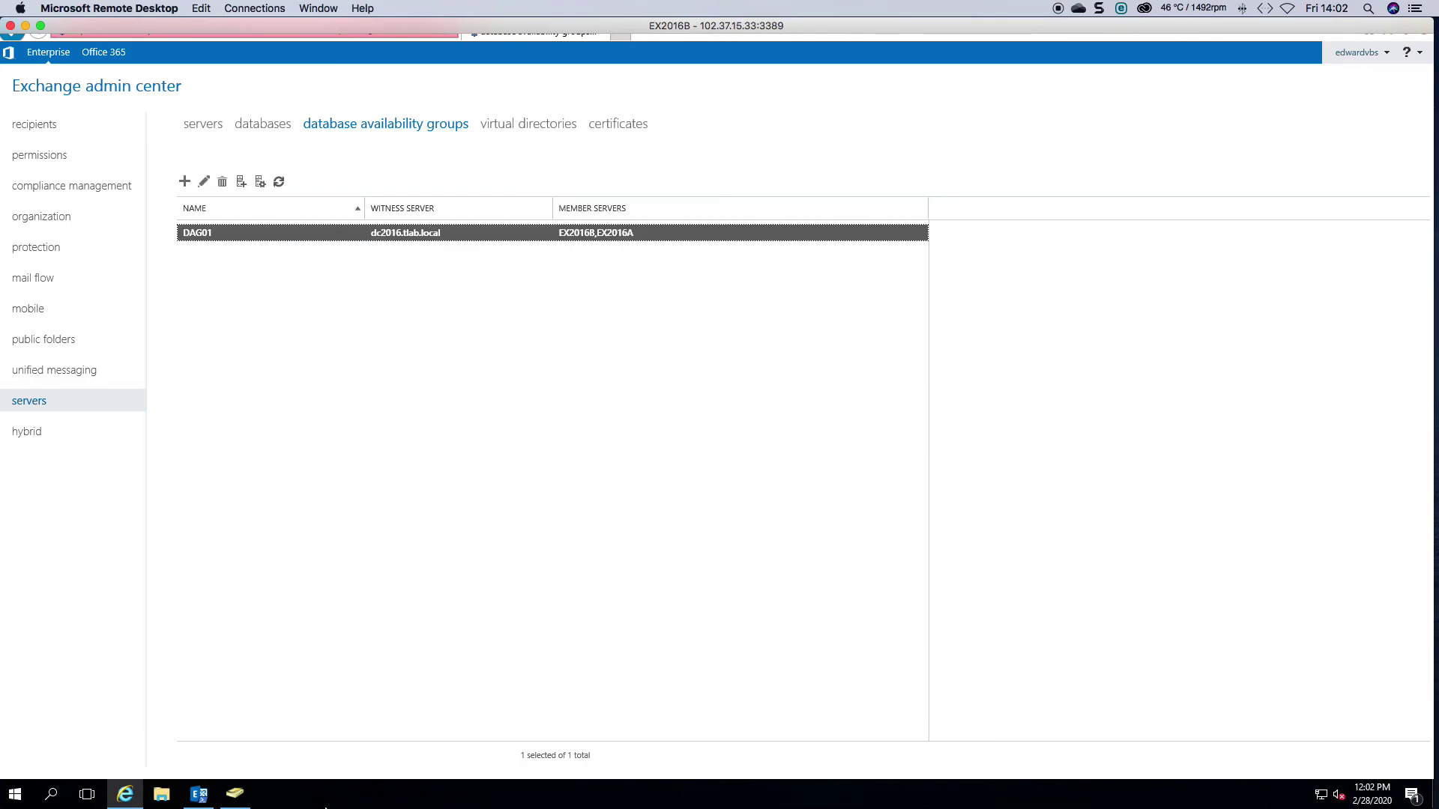
pyautogui.click(202, 797)
pyautogui.press('Up')
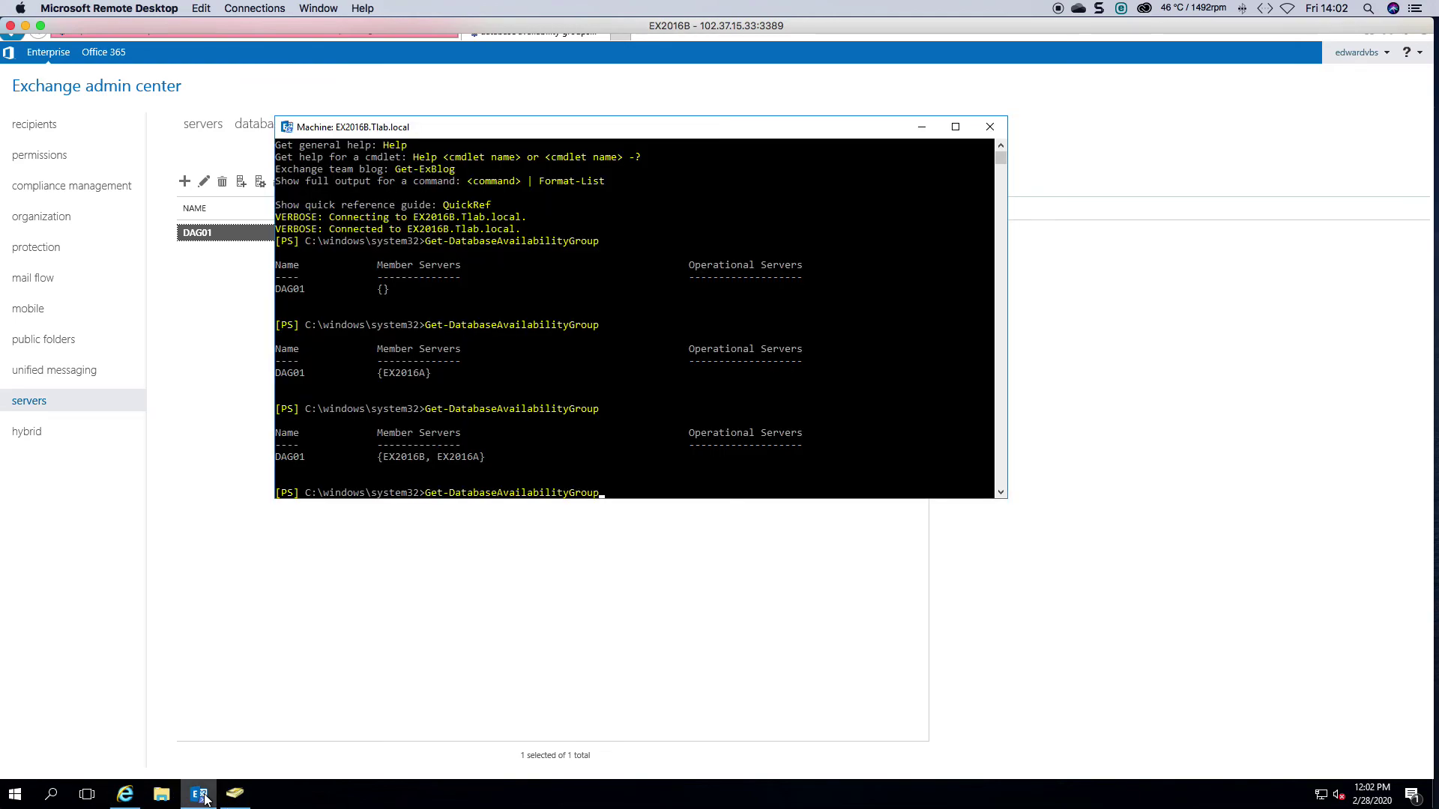
pyautogui.press('Return')
pyautogui.press('Up')
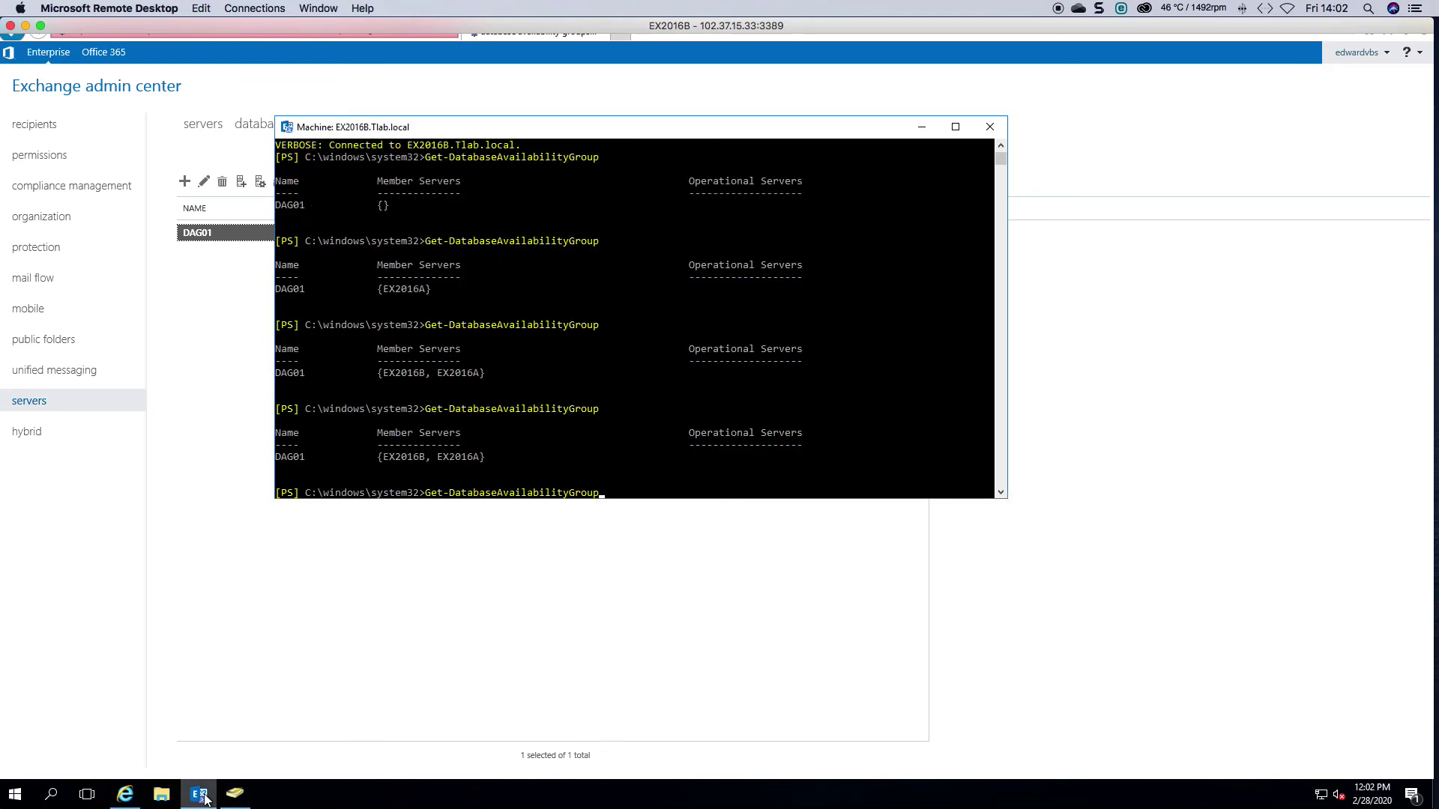
pyautogui.write('| fl')
pyautogui.press('Return')
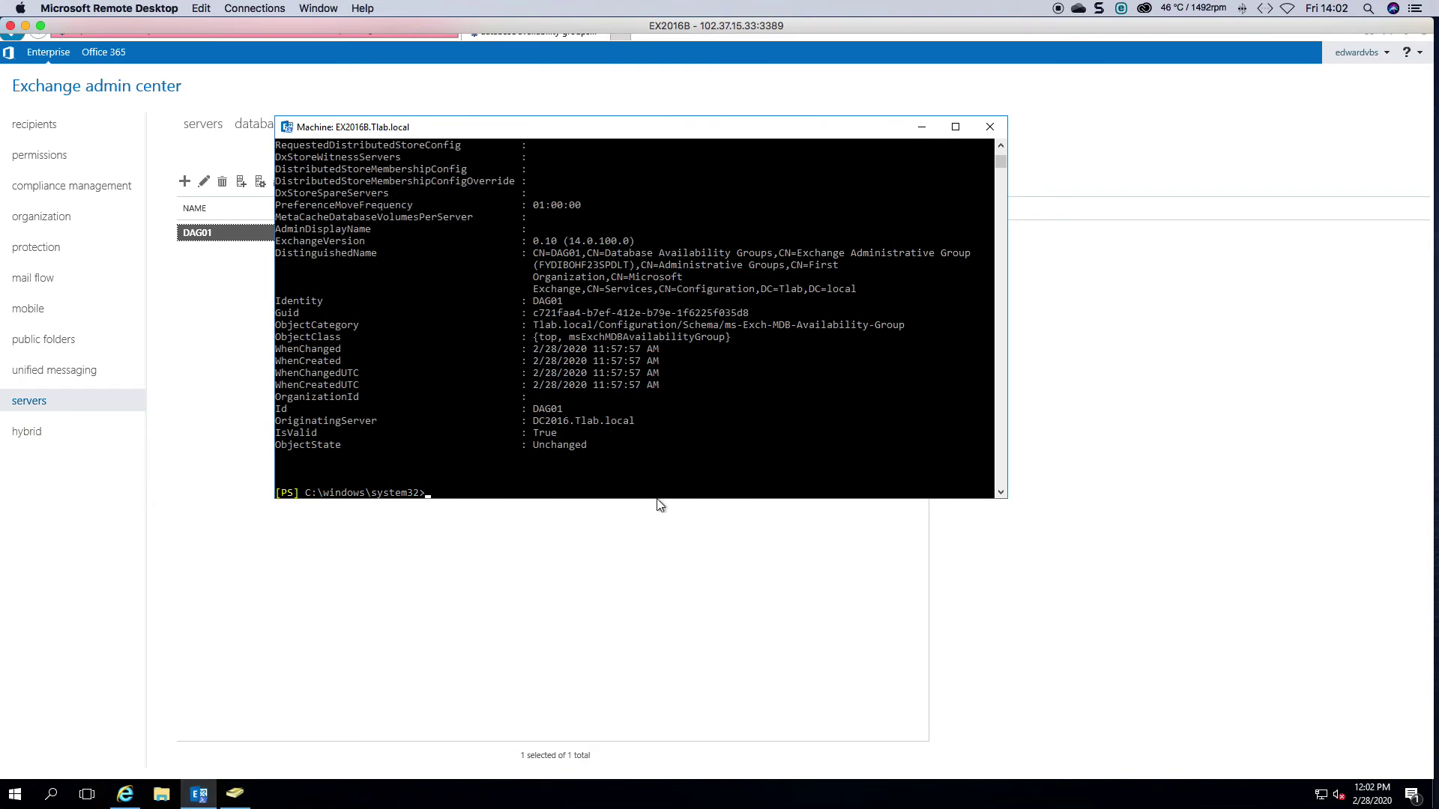
# Highlight witness dc2016.tlab.local, directory C:\FSW_DAG01, members EX2016B/EX2016A and IP 255.255.255.255, then minimize the shell.
pyautogui.moveTo(656, 501); pyautogui.dragTo(674, 682)
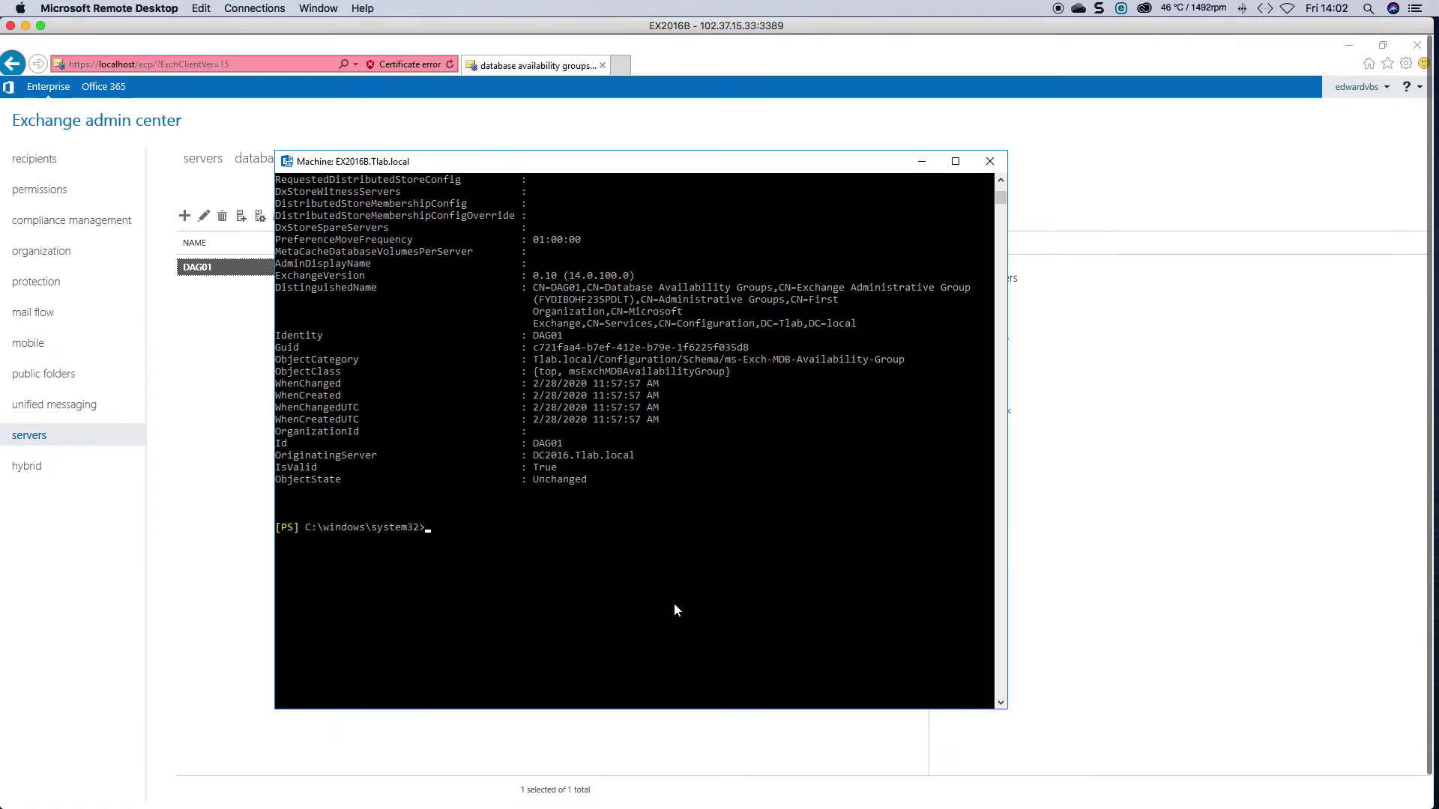
pyautogui.click(1001, 180)
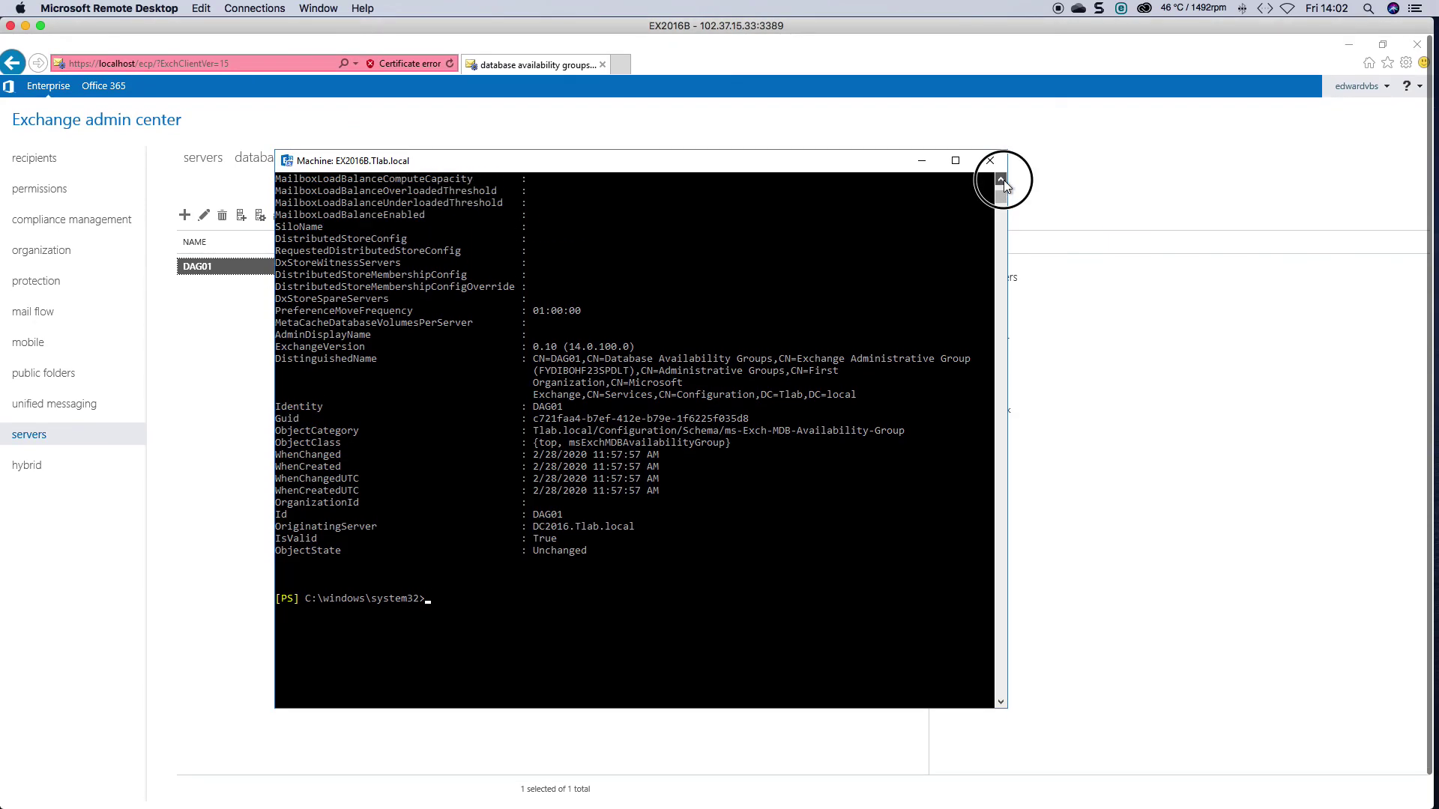
pyautogui.moveTo(1003, 179); pyautogui.dragTo(1003, 180)
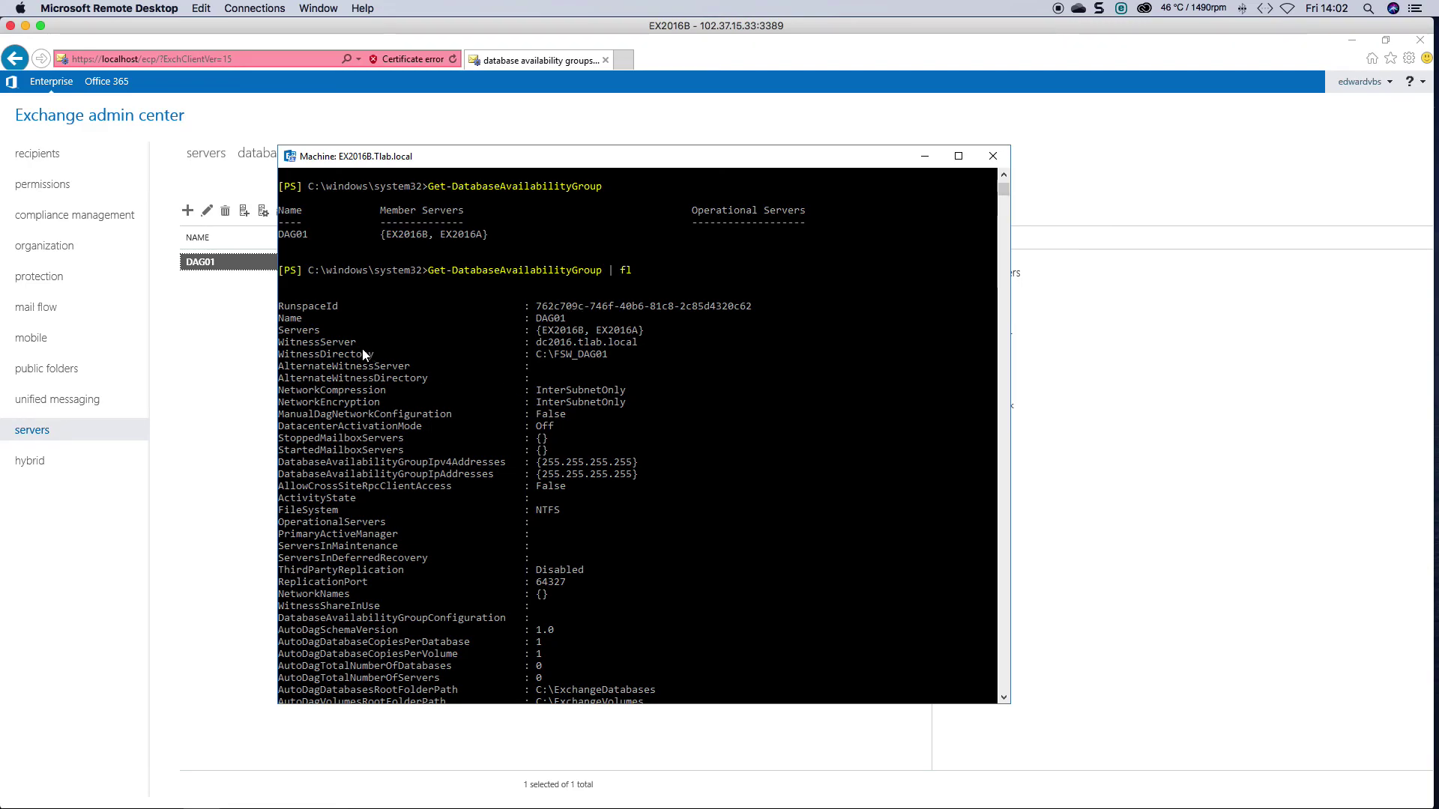
pyautogui.click(651, 339)
pyautogui.moveTo(651, 339); pyautogui.dragTo(297, 346)
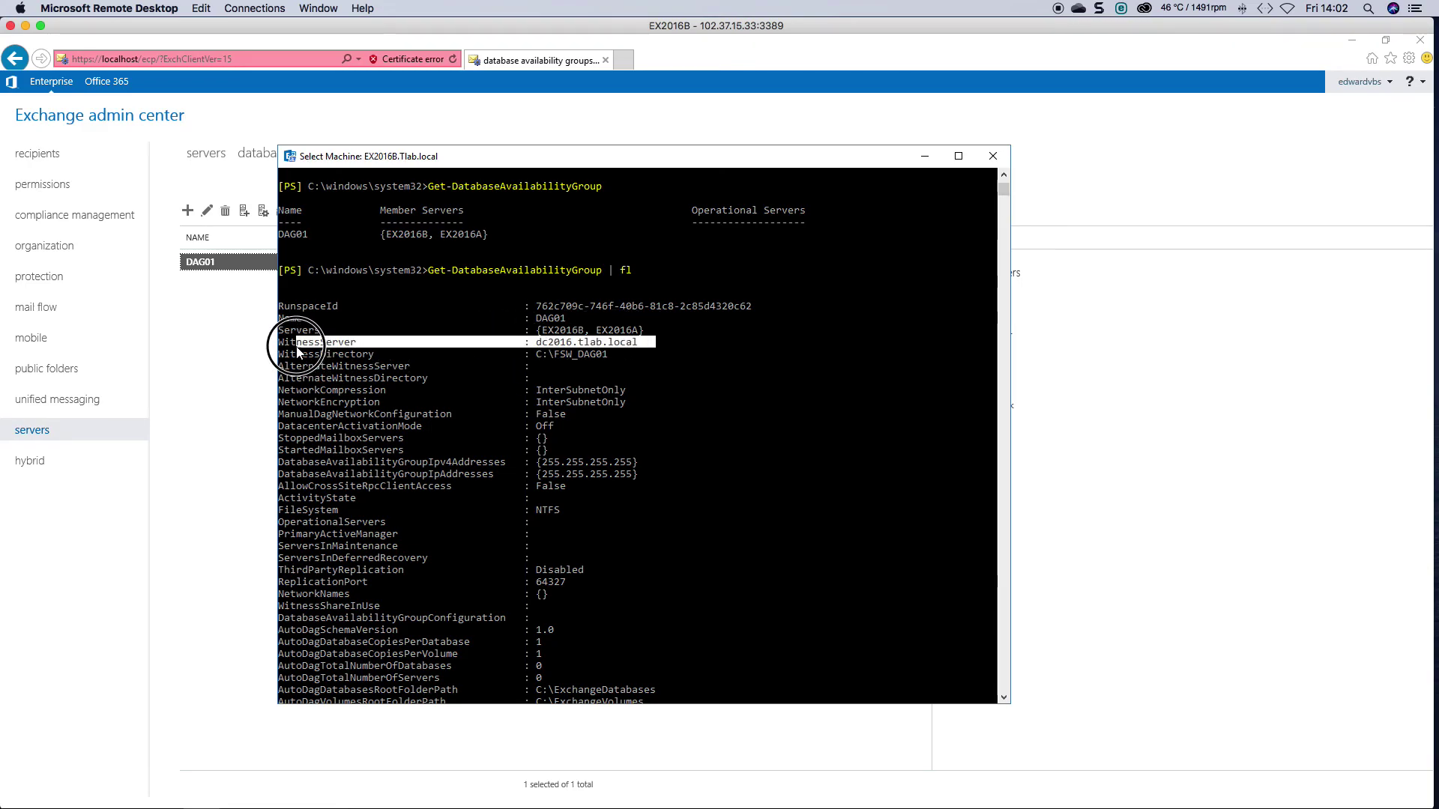
pyautogui.moveTo(622, 355); pyautogui.dragTo(337, 359)
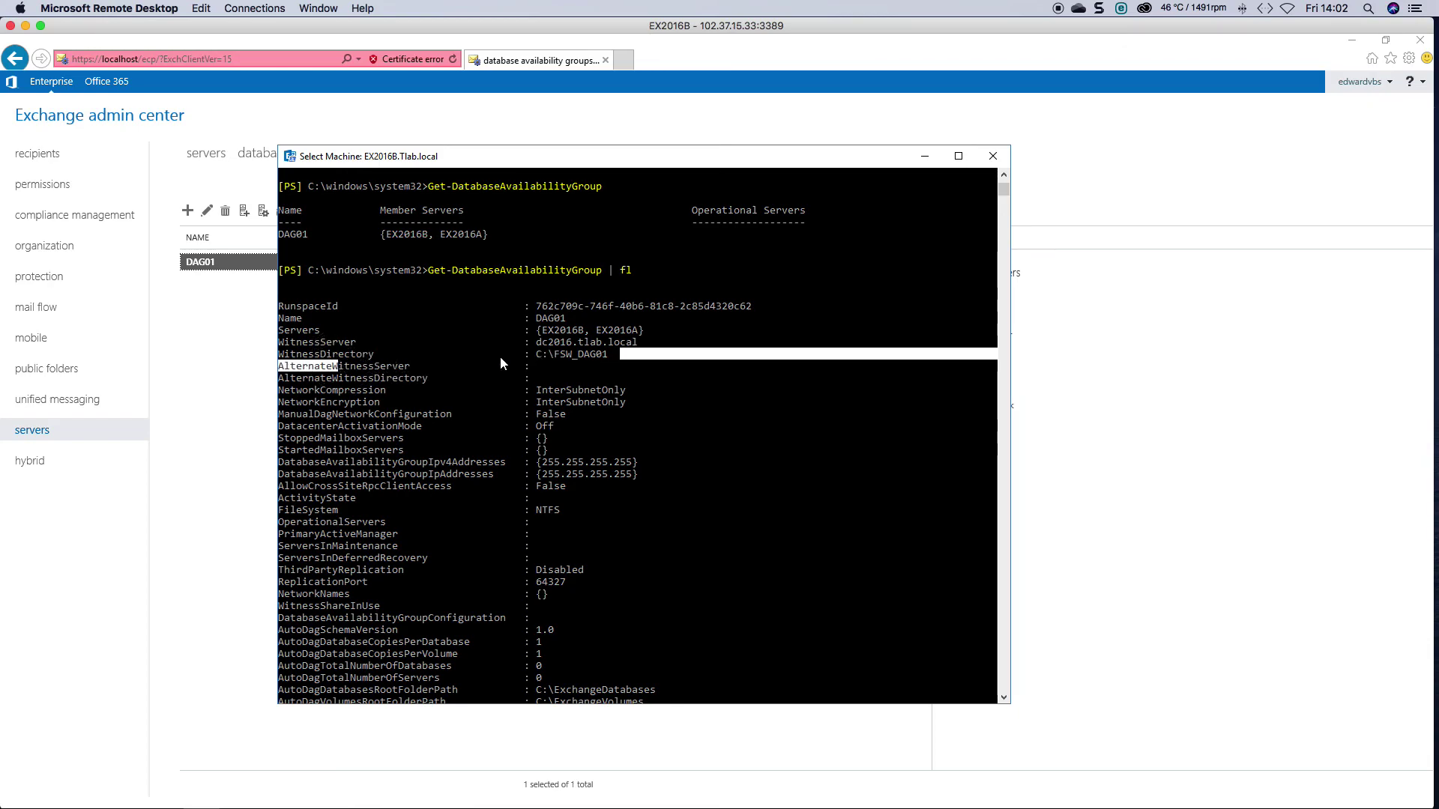
pyautogui.moveTo(631, 353); pyautogui.dragTo(555, 358)
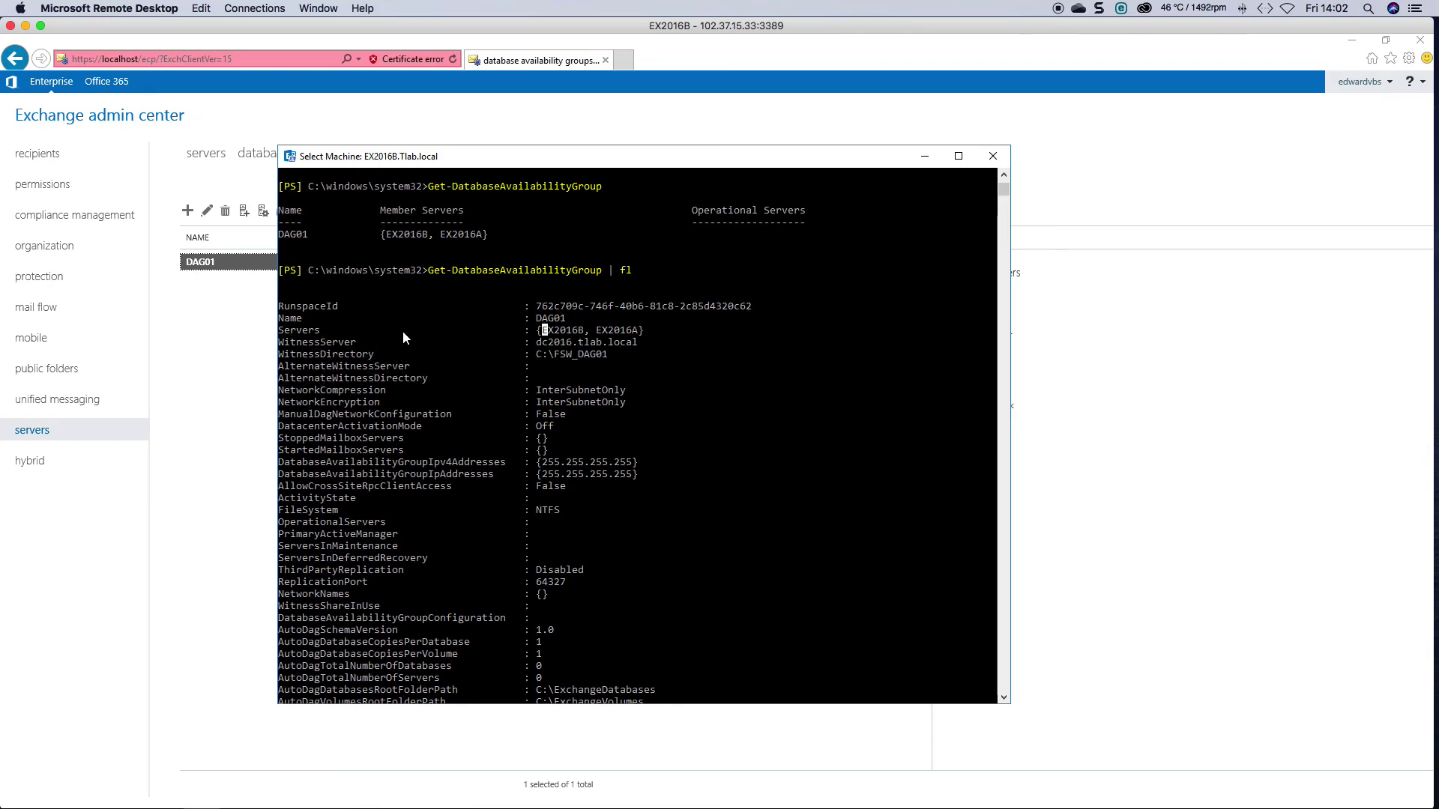
pyautogui.moveTo(433, 330); pyautogui.dragTo(667, 335)
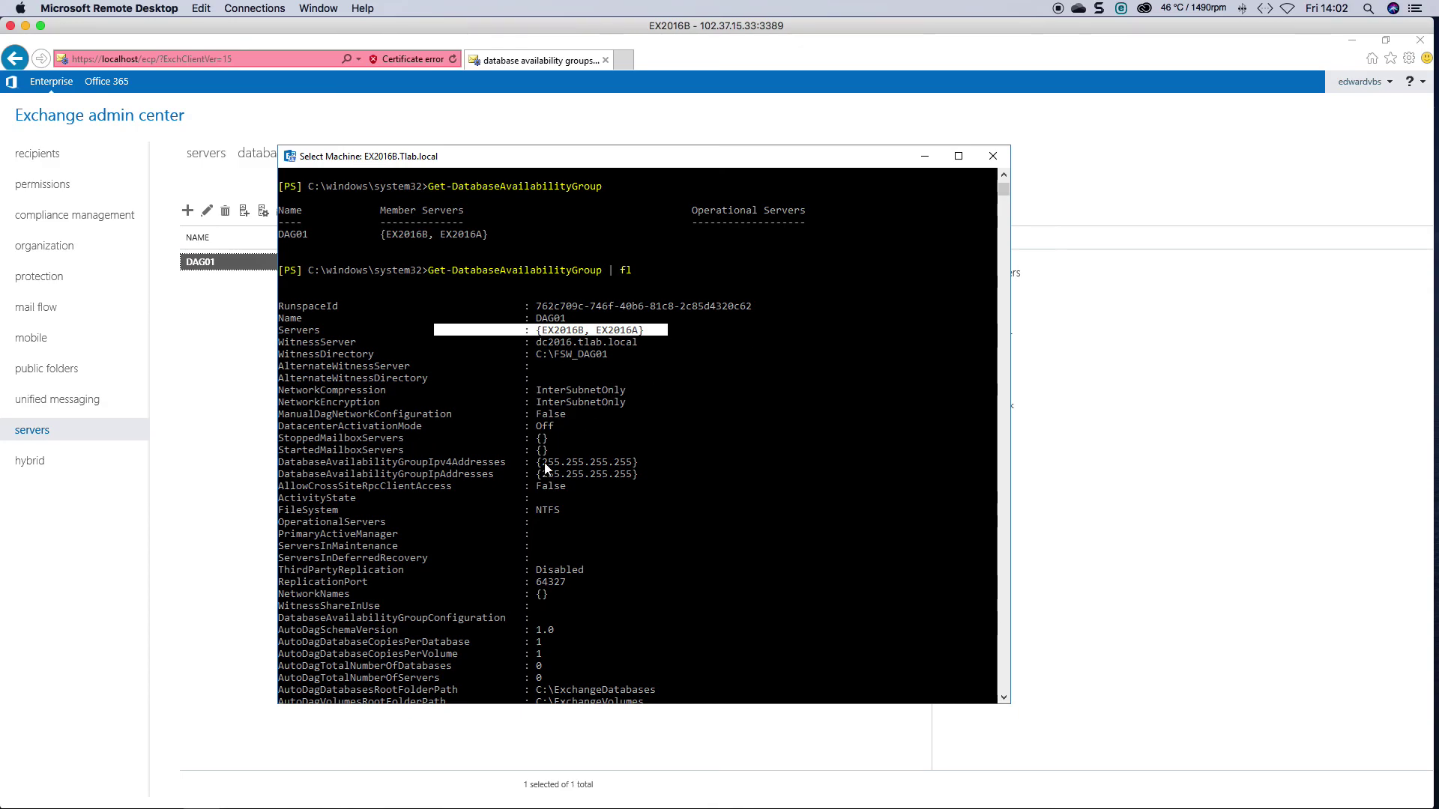
pyautogui.moveTo(534, 465)
pyautogui.mouseDown()
pyautogui.moveTo(633, 465)
pyautogui.moveTo(510, 466)
pyautogui.mouseUp()
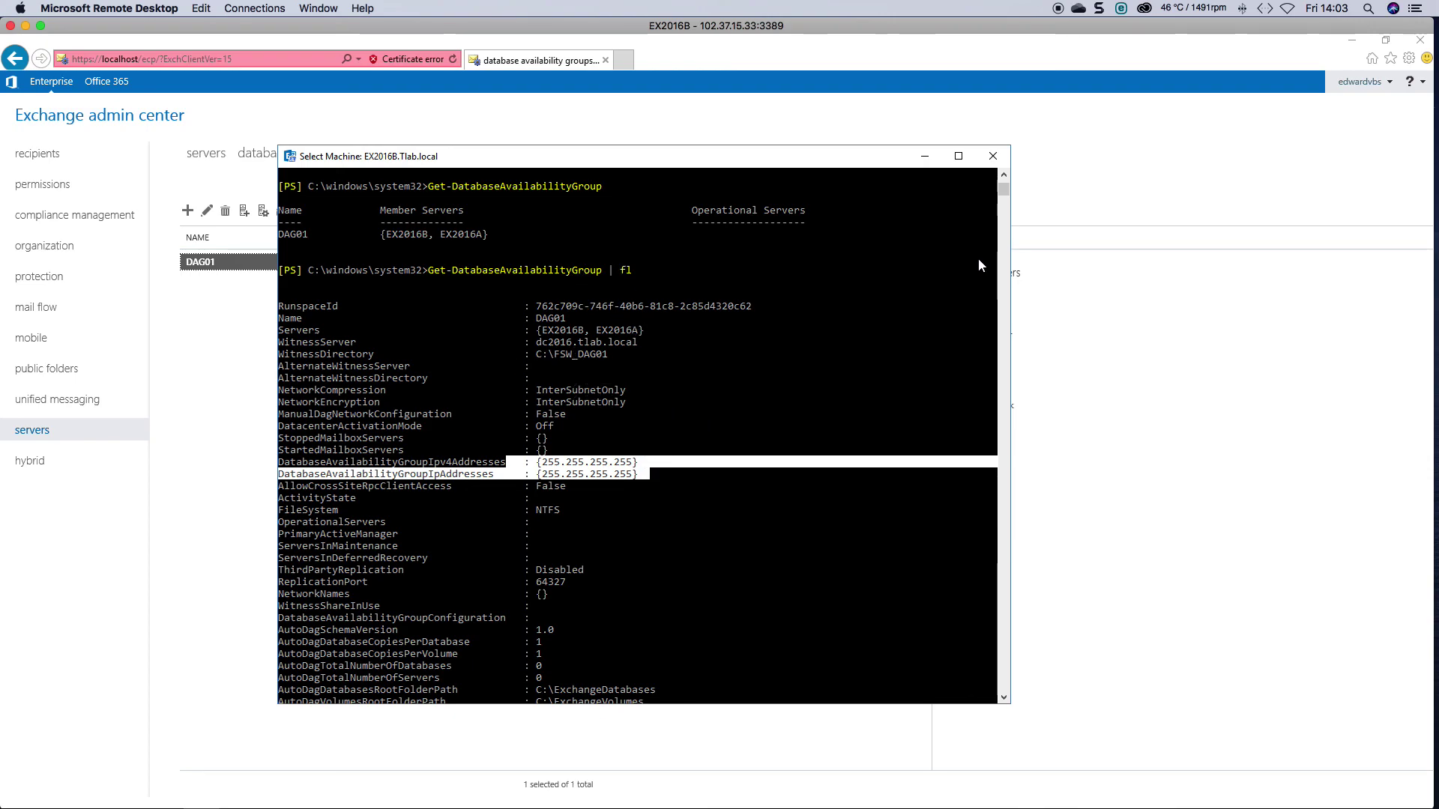
pyautogui.click(925, 156)
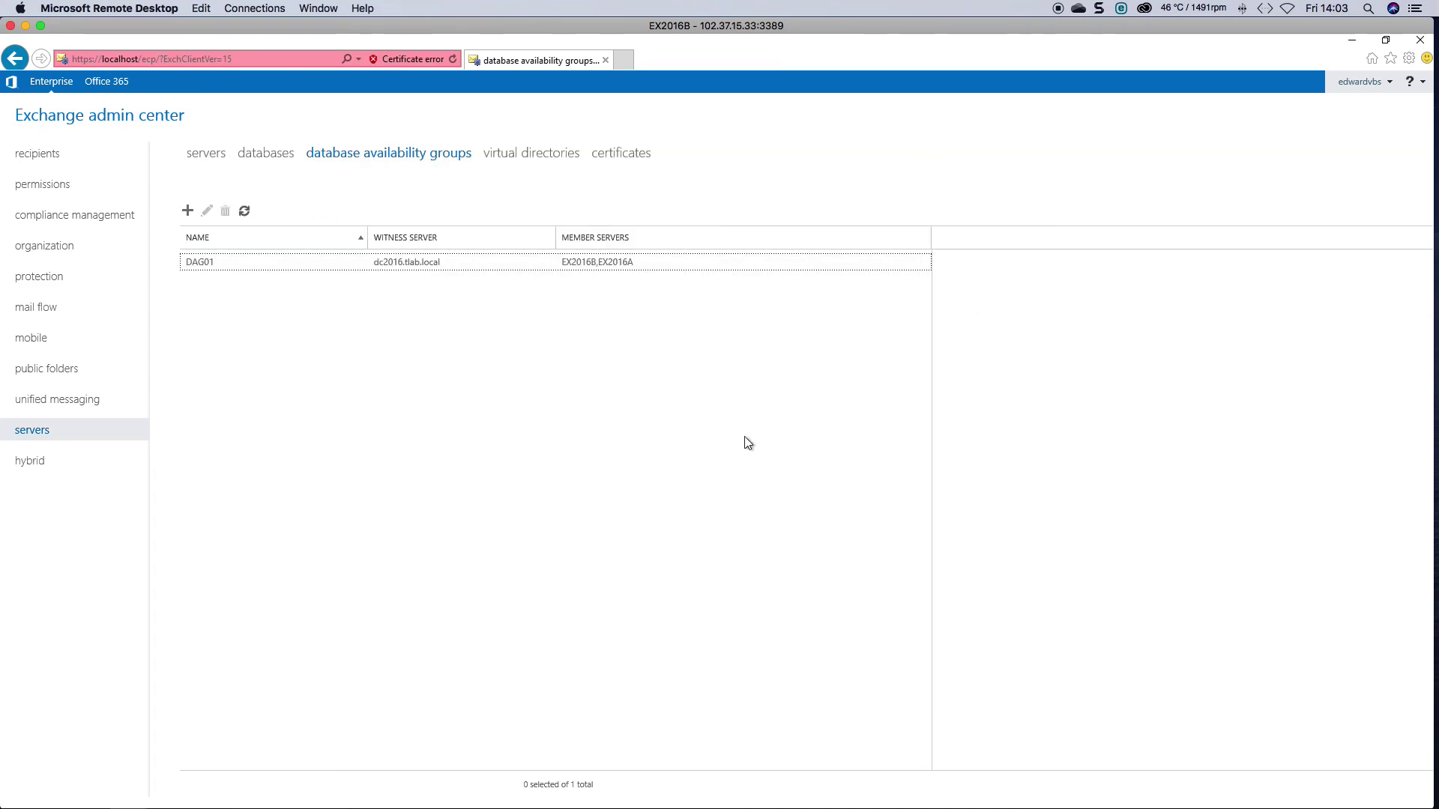